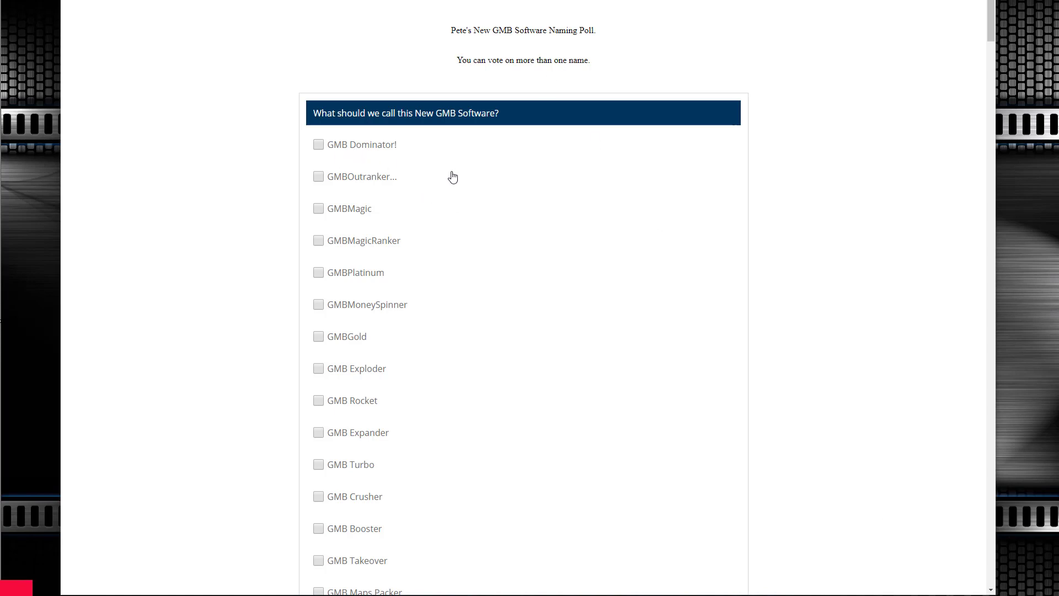
# Look through the full list of candidate names in the GMB software naming poll
pyautogui.scroll(-6, 453, 176)
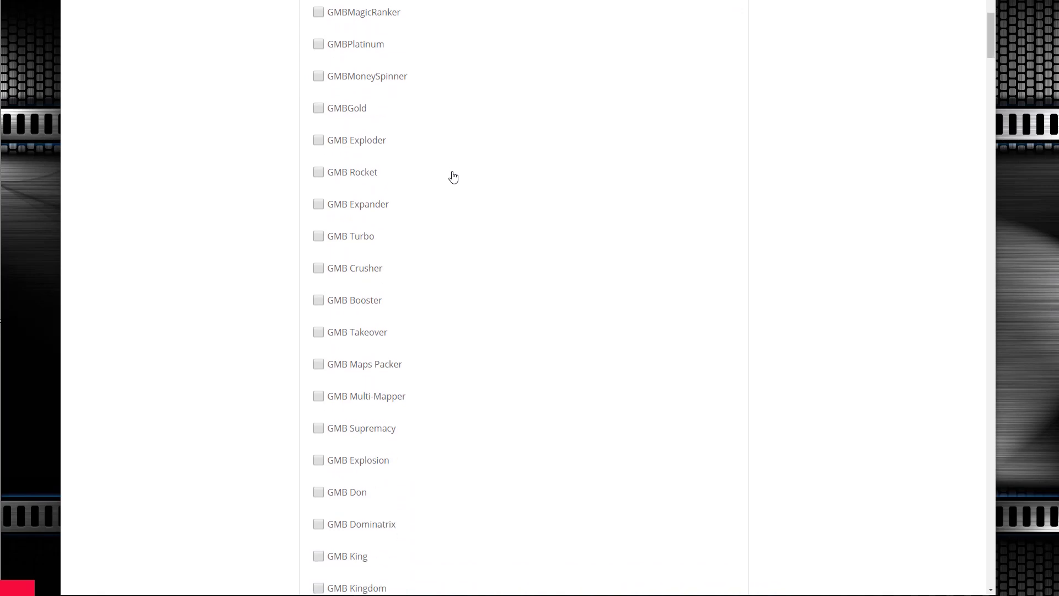
pyautogui.scroll(-13, 452, 177)
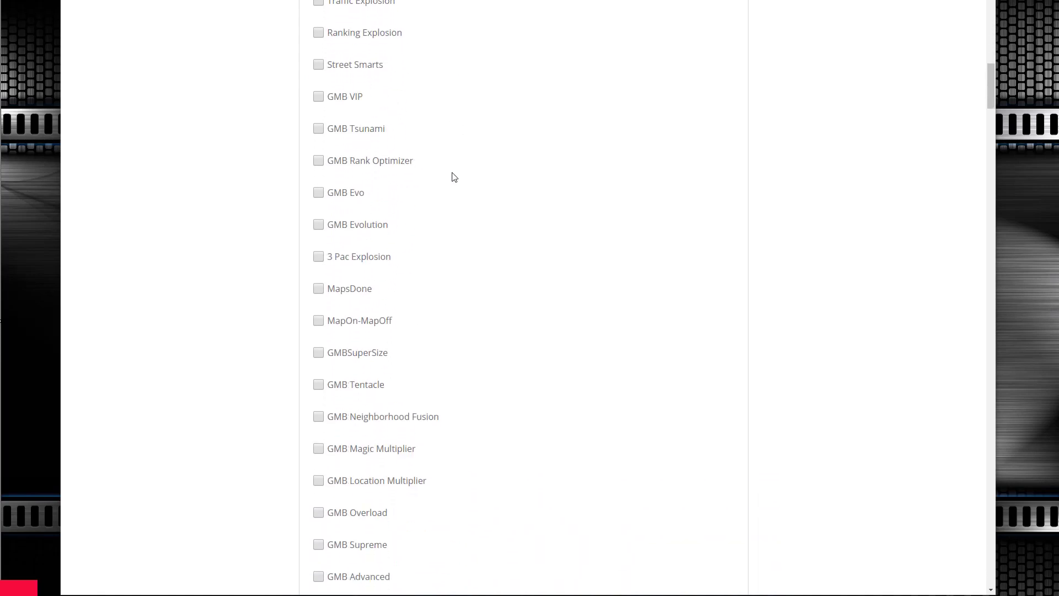
pyautogui.scroll(-15, 454, 177)
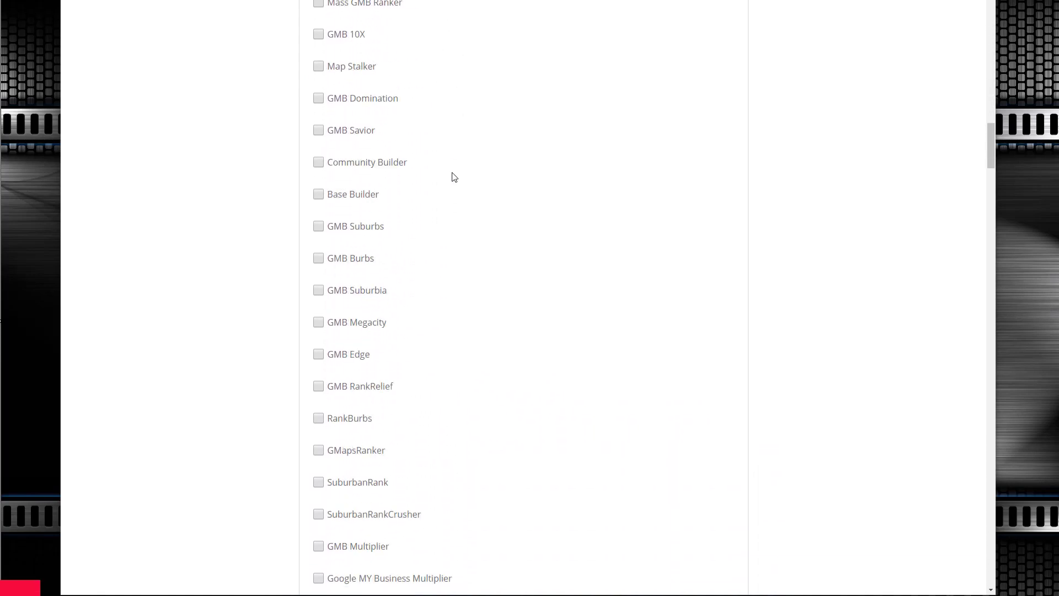
pyautogui.scroll(-18, 454, 177)
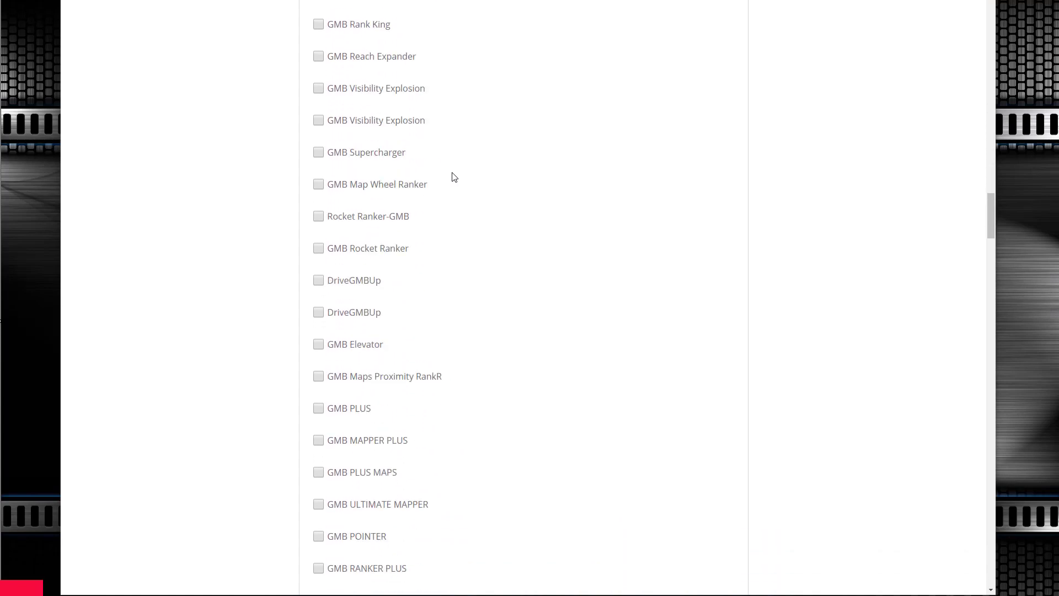
pyautogui.scroll(-18, 454, 177)
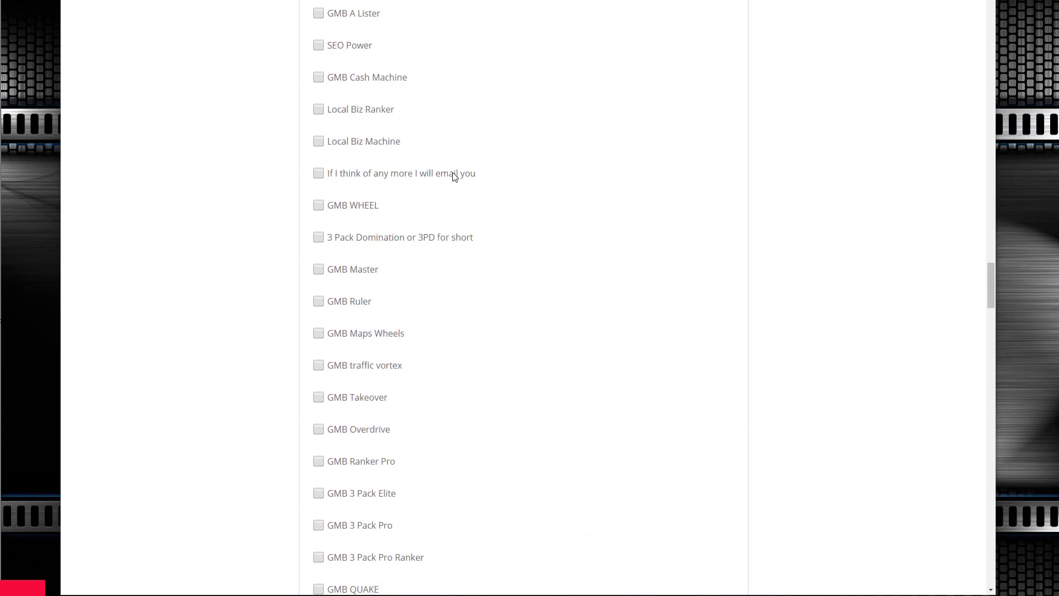
pyautogui.scroll(-20, 454, 177)
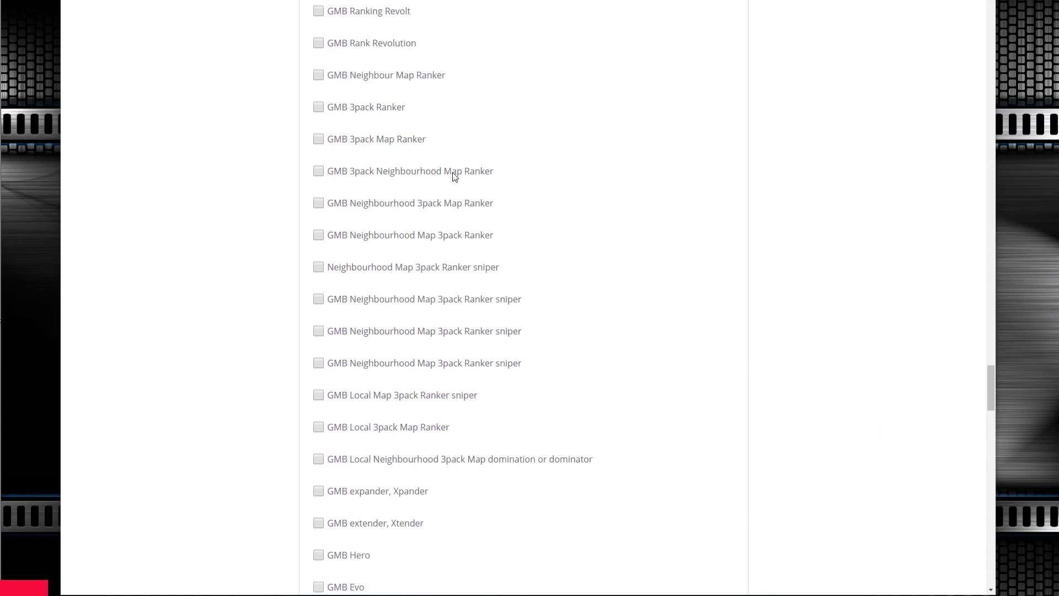
pyautogui.scroll(-13, 454, 176)
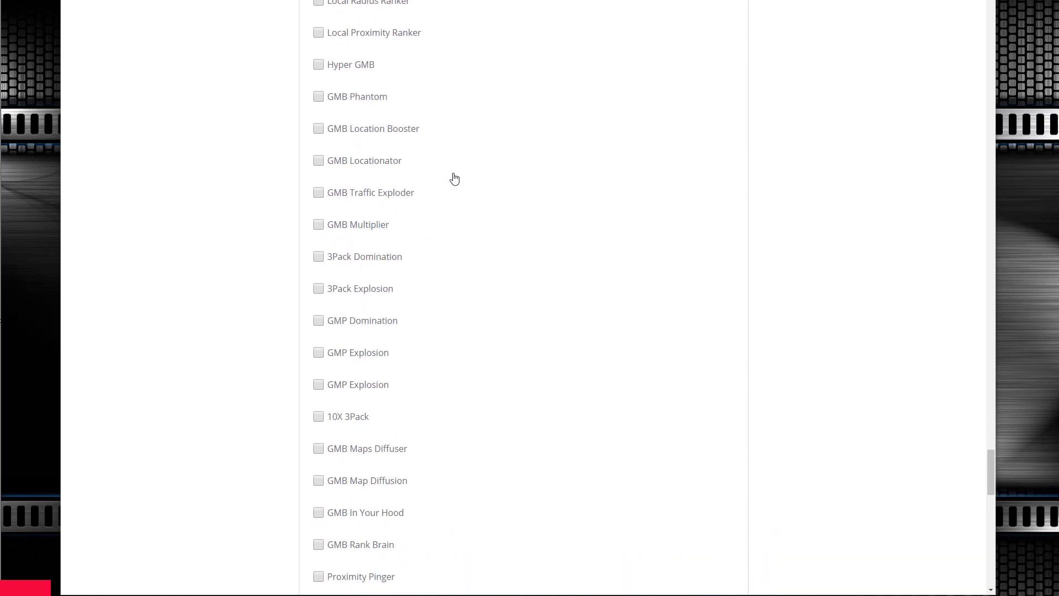
pyautogui.scroll(-2, 455, 178)
pyautogui.scroll(-6, 456, 178)
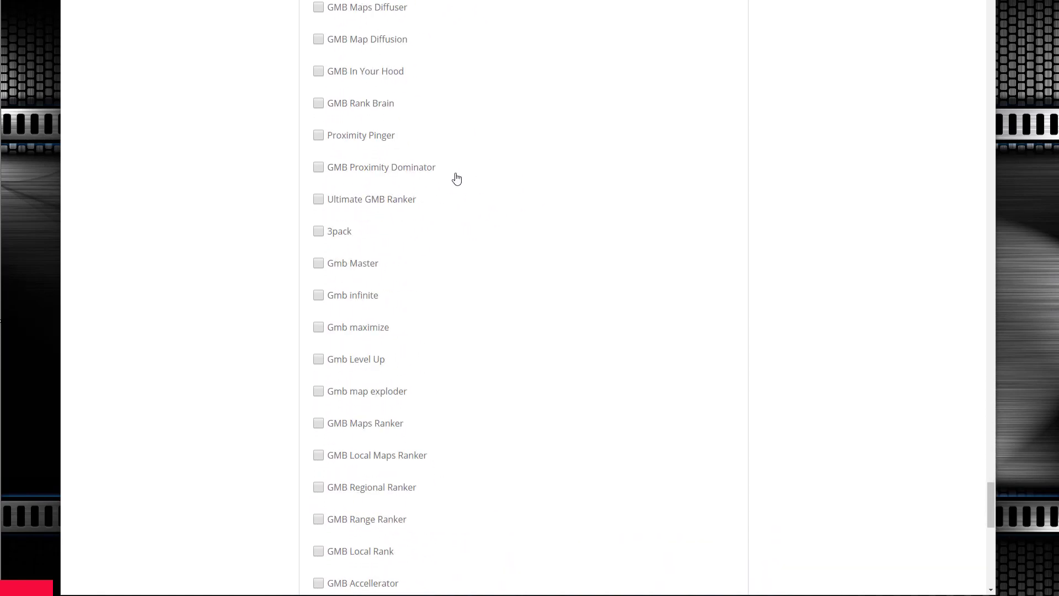
pyautogui.scroll(-13, 456, 178)
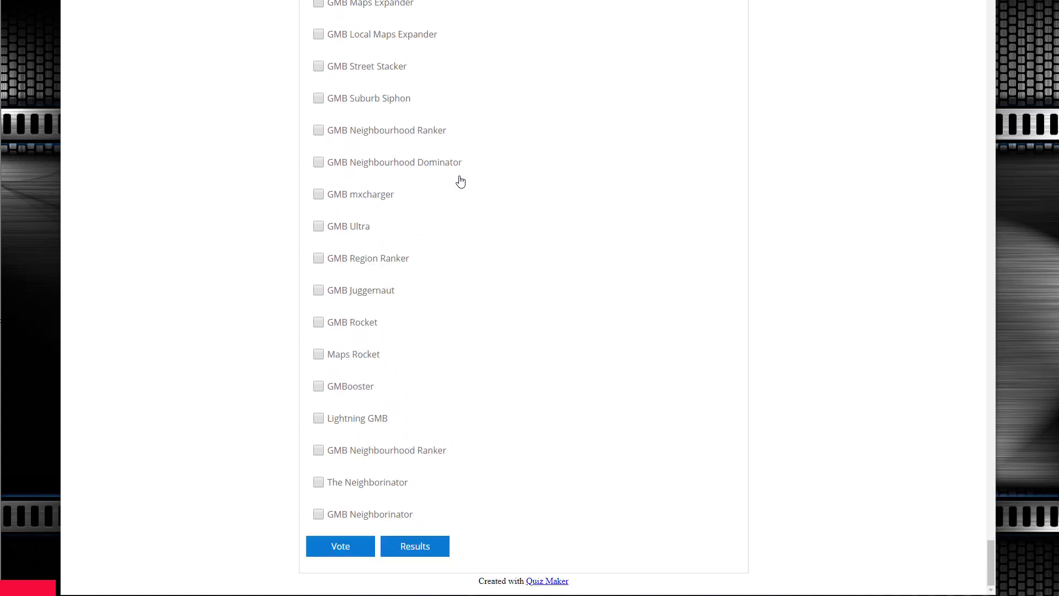
# Open the naming poll's results and review the votes for each name
pyautogui.click(430, 548)
pyautogui.scroll(5, 556, 337)
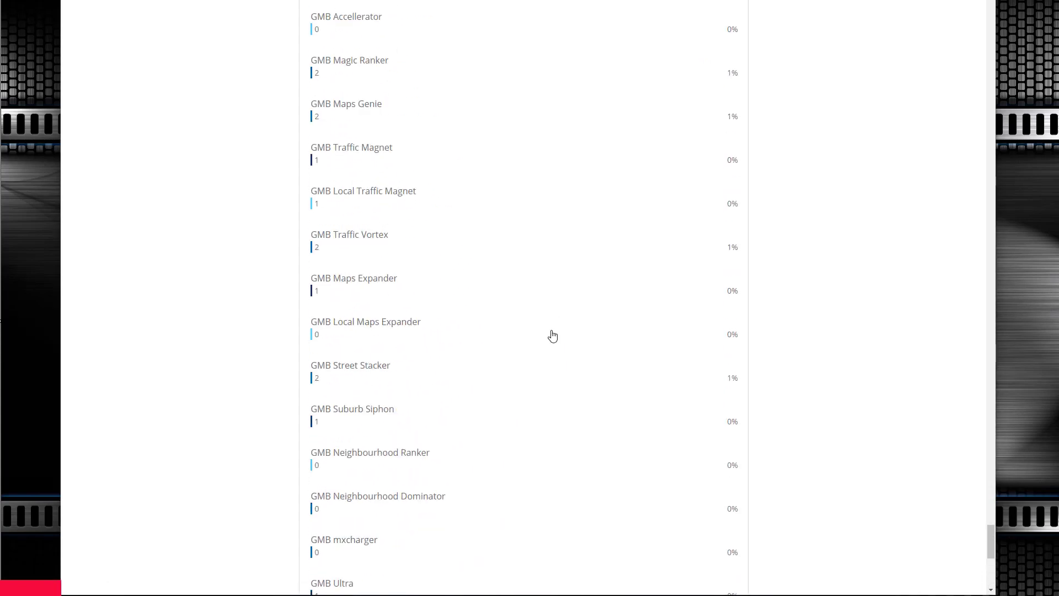
pyautogui.scroll(-9, 552, 334)
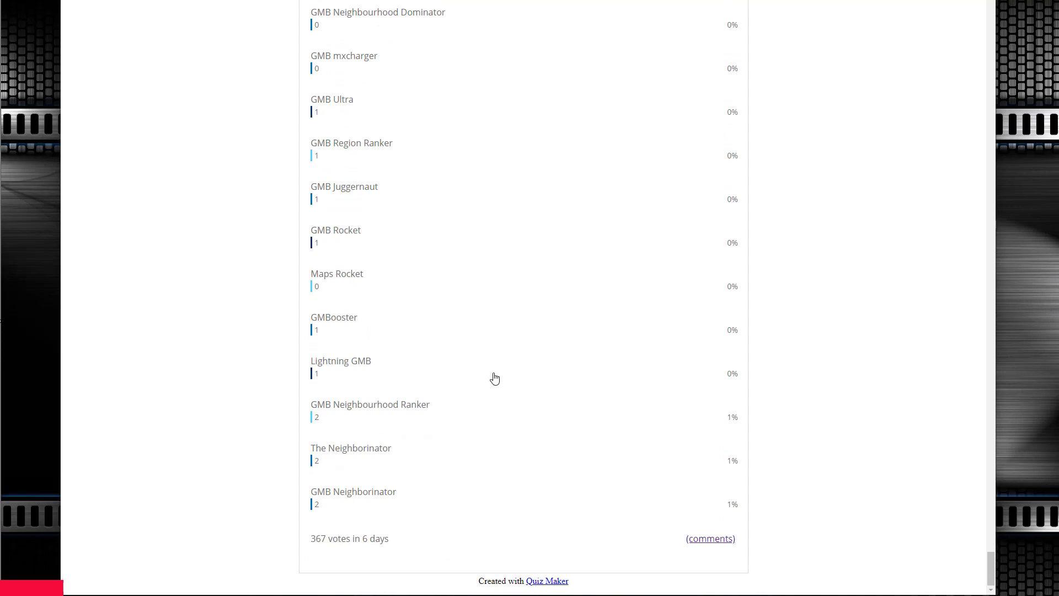
pyautogui.scroll(20, 513, 409)
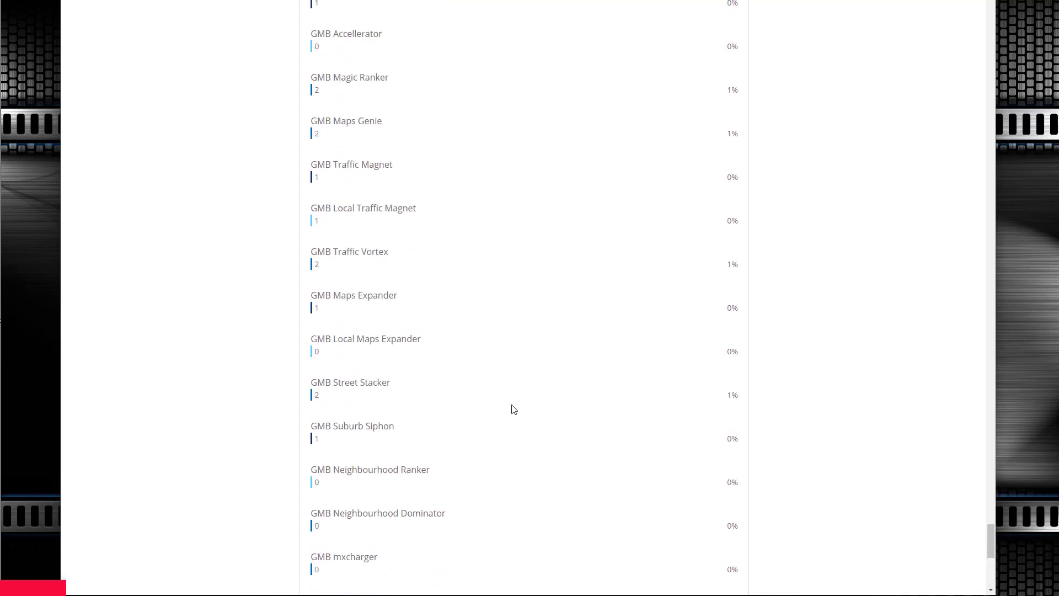
pyautogui.scroll(20, 513, 409)
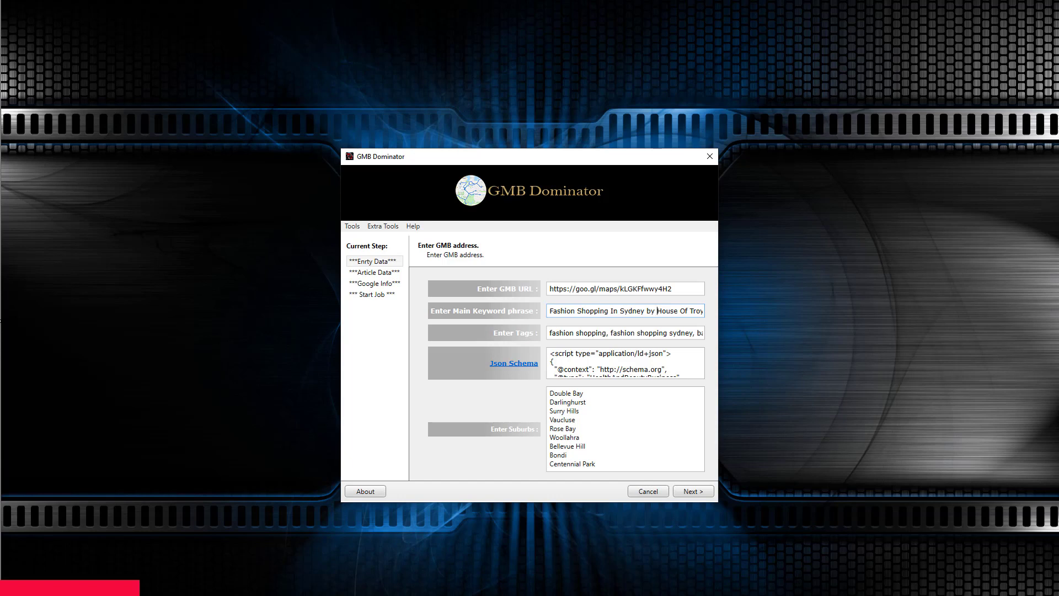
# Review the GMB URL, main keyword phrase, tags, JSON schema and suburbs, and proceed to the article data page
pyautogui.doubleClick(619, 288)
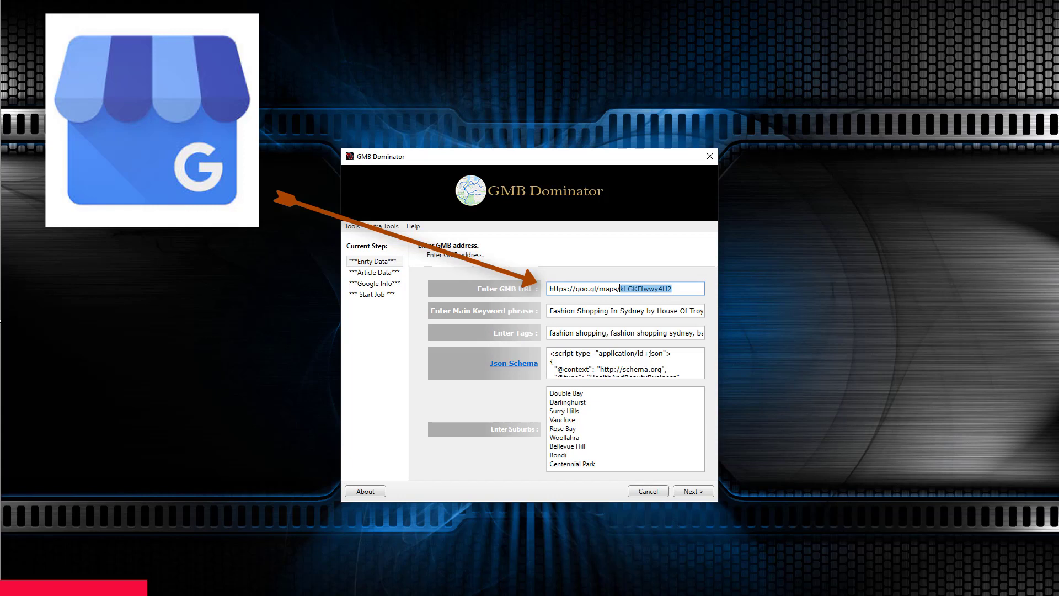
pyautogui.click(588, 287)
pyautogui.doubleClick(575, 311)
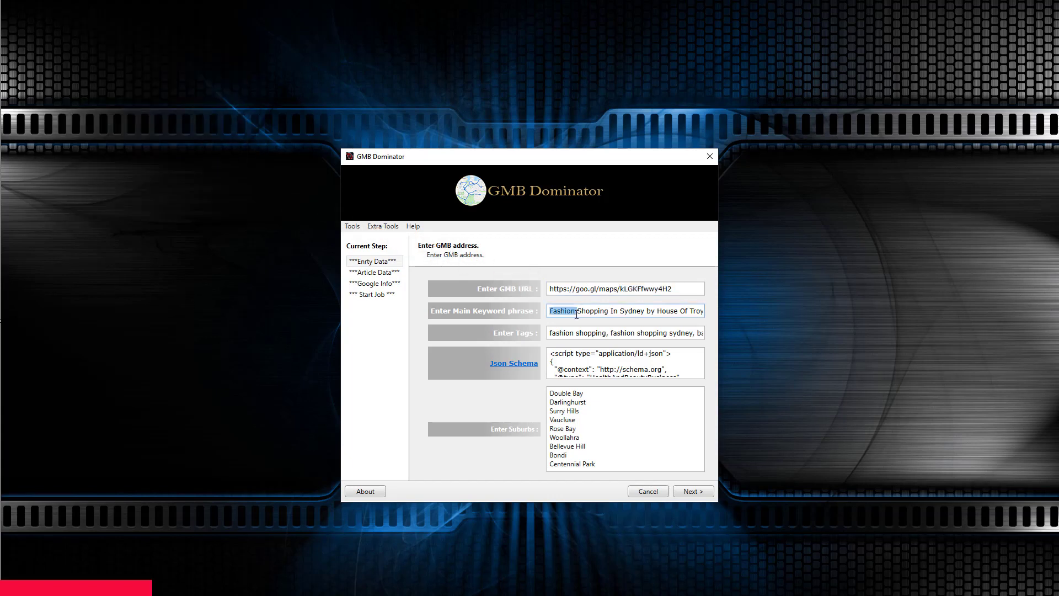
pyautogui.doubleClick(581, 312)
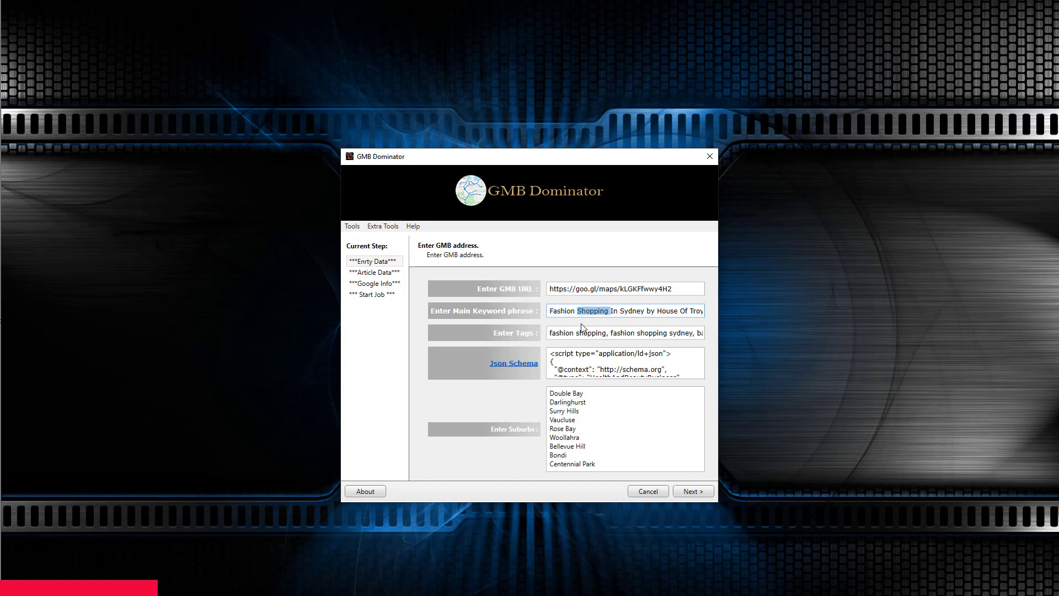
pyautogui.doubleClick(589, 334)
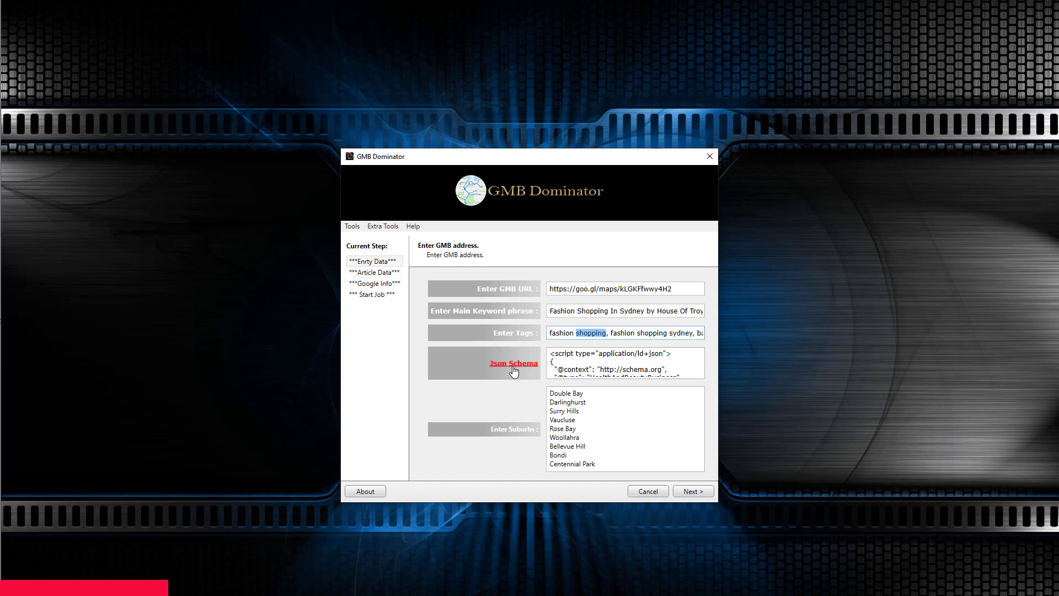
pyautogui.click(552, 361)
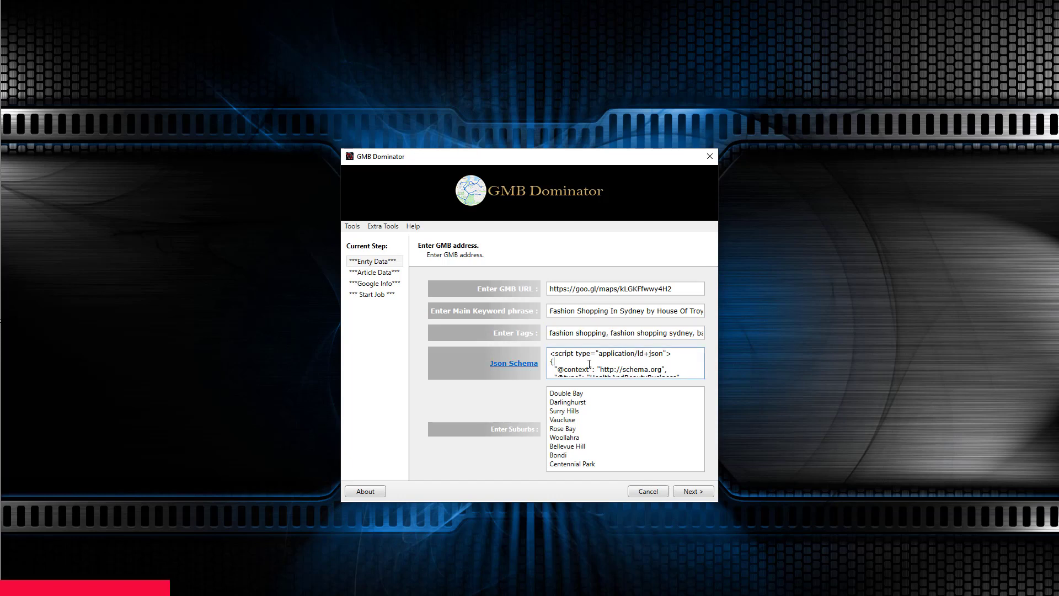
pyautogui.click(594, 404)
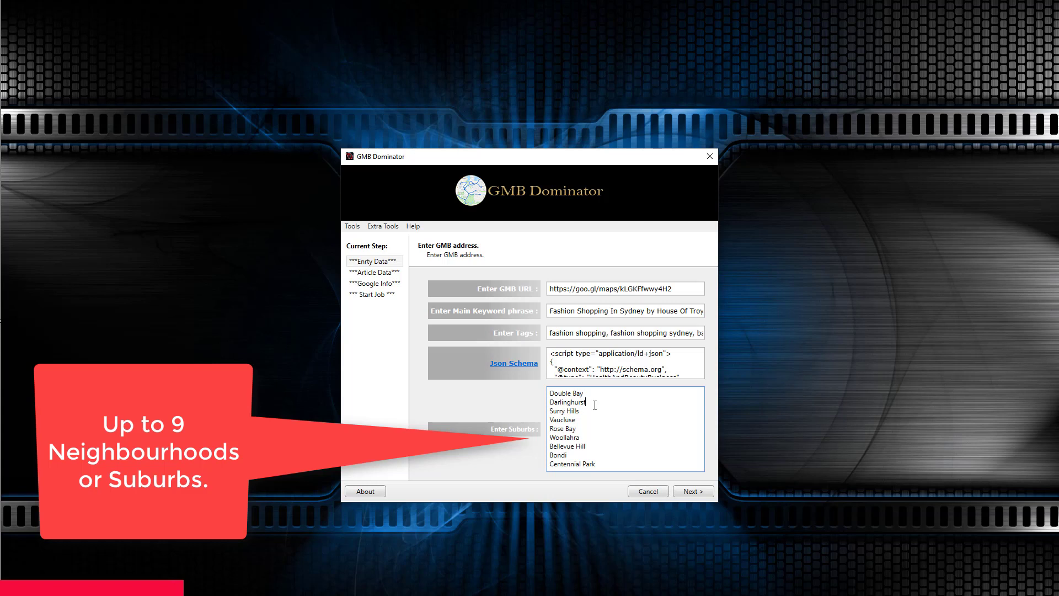
pyautogui.click(690, 491)
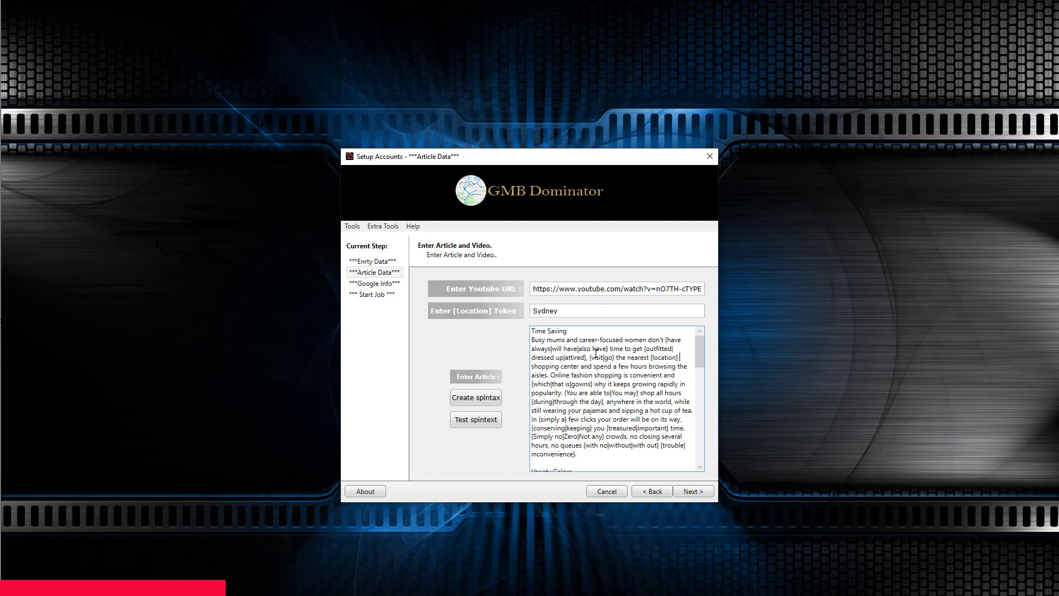
# Check the [location] token in the article's first paragraph and proceed to the Google info page
pyautogui.moveTo(648, 359)
pyautogui.mouseDown()
pyautogui.moveTo(684, 355)
pyautogui.moveTo(651, 359)
pyautogui.mouseUp()
pyautogui.click(652, 359)
pyautogui.doubleClick(663, 358)
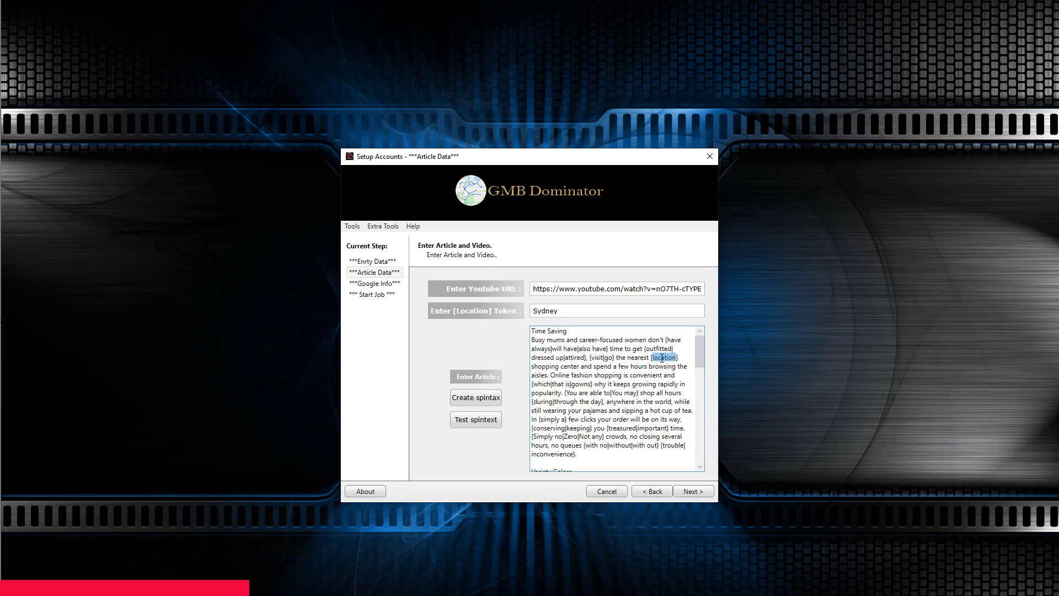
pyautogui.click(696, 497)
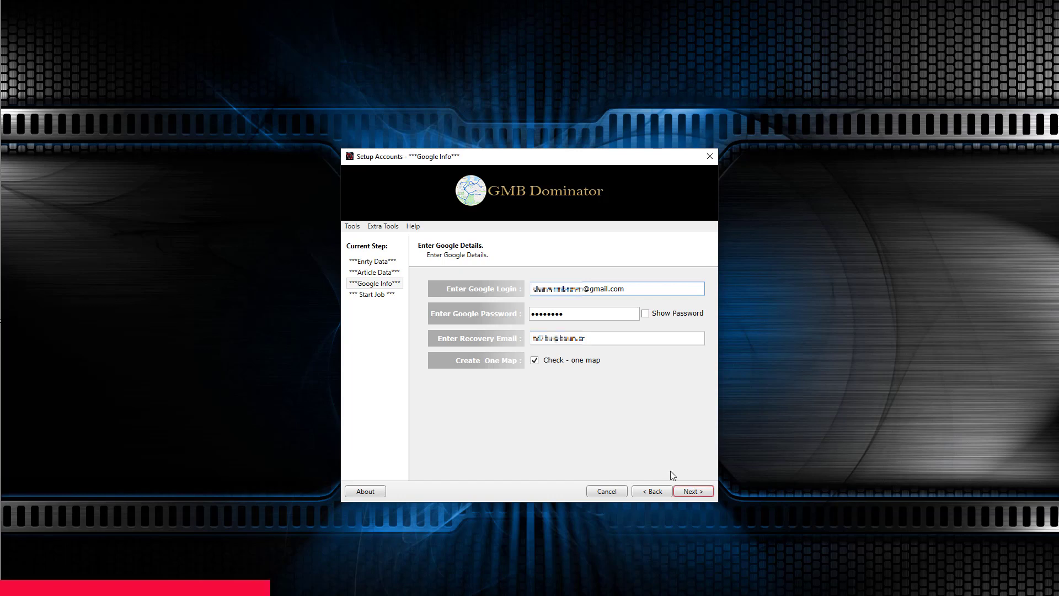
# Leave the one-map option checked in the Google details and start the map creation job
pyautogui.click(535, 361)
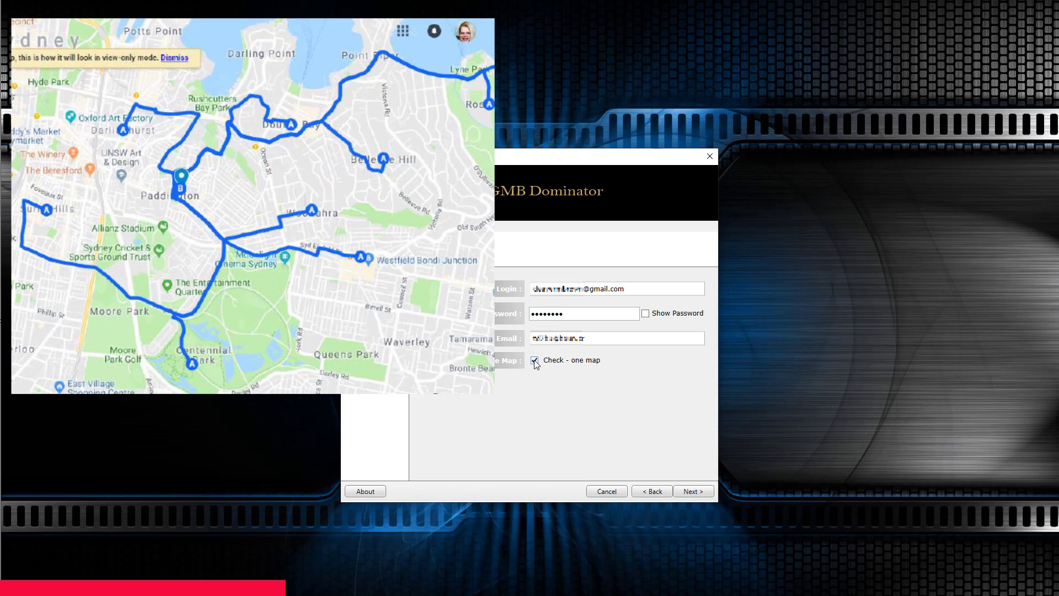
pyautogui.click(534, 360)
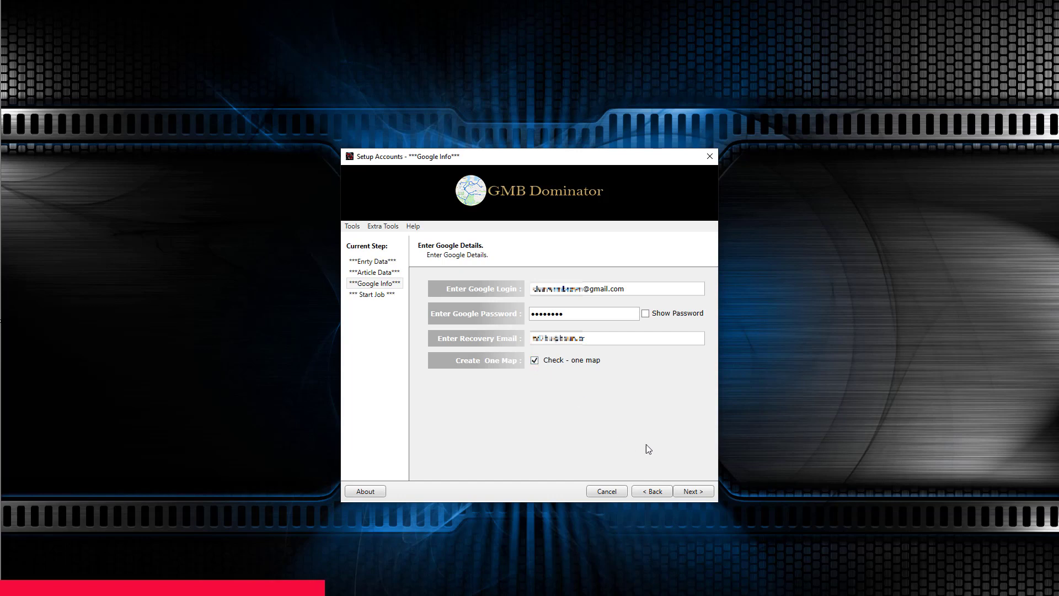
pyautogui.click(693, 491)
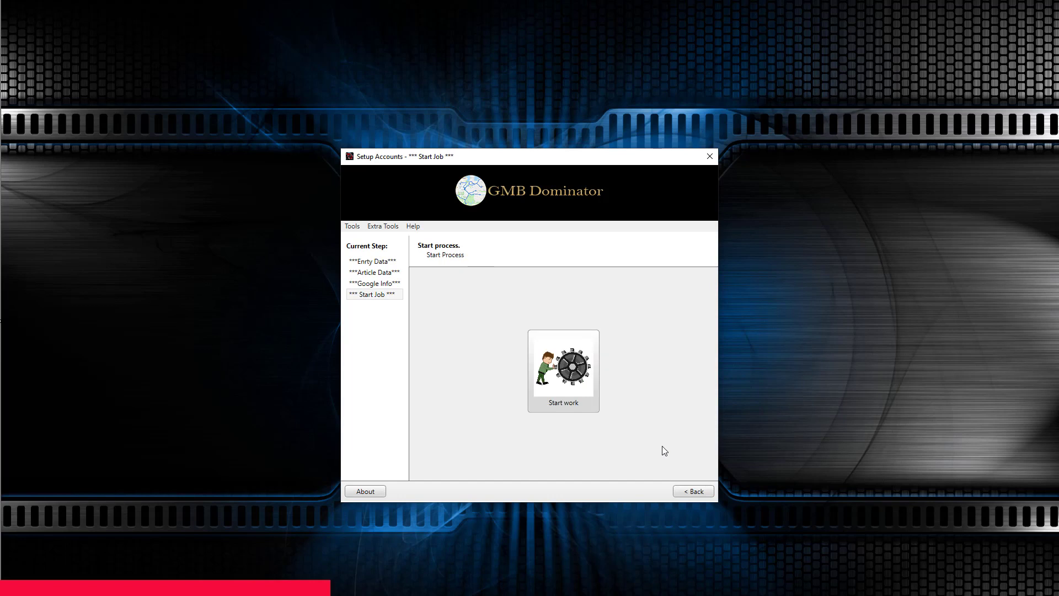
pyautogui.click(569, 383)
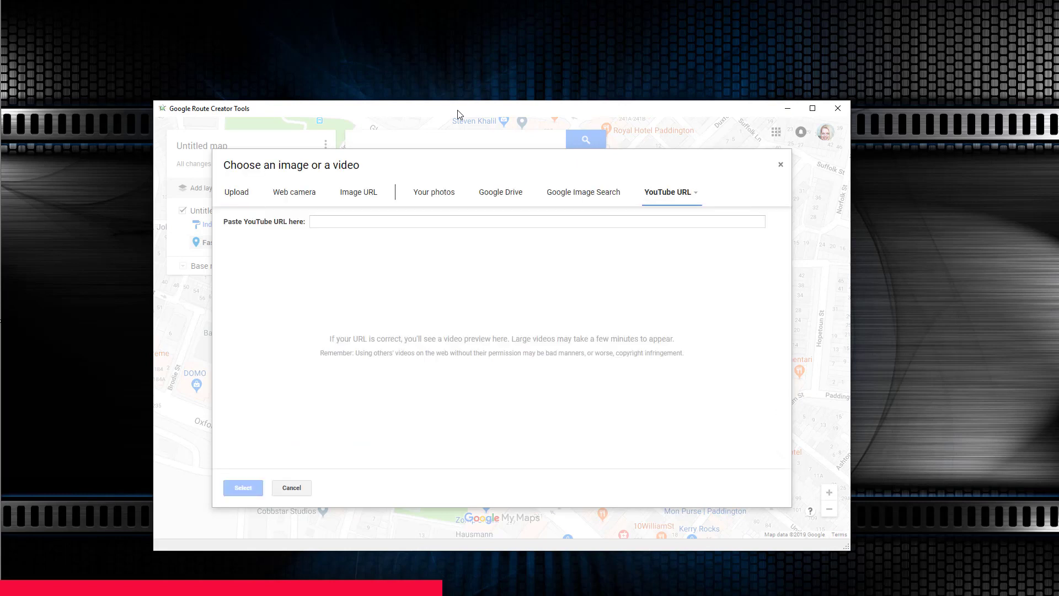
pyautogui.write('https://w')
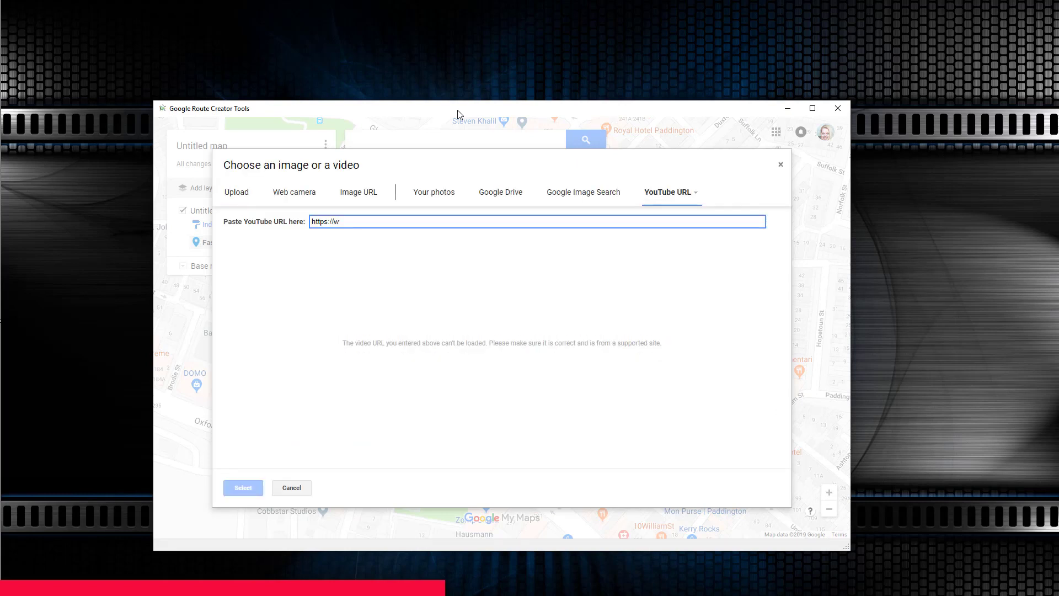
pyautogui.write('ww.youtube.com/watch?v=nO7TH-cTYPE')
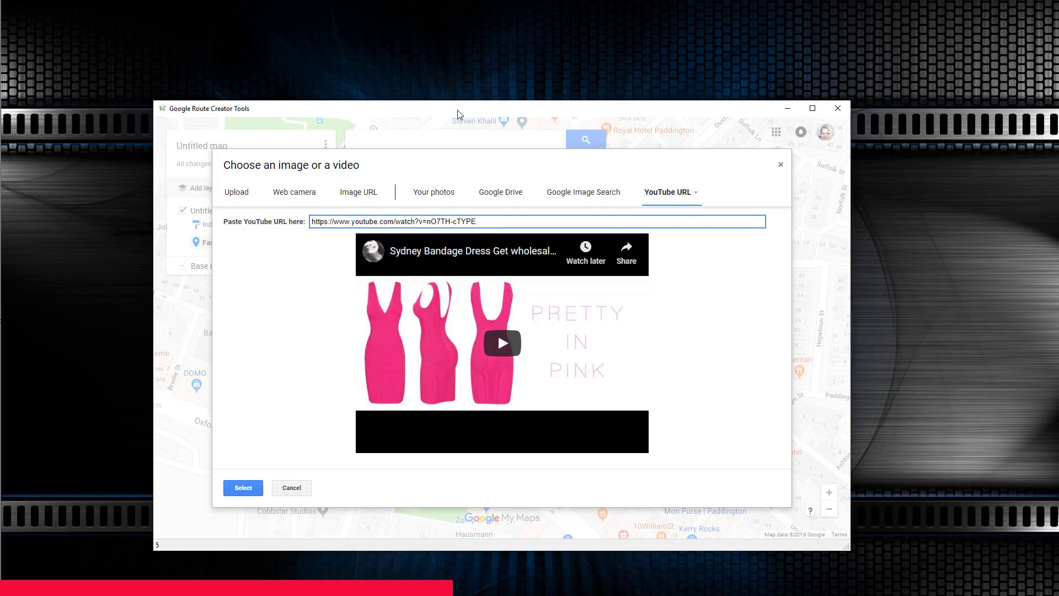
pyautogui.press('Return')
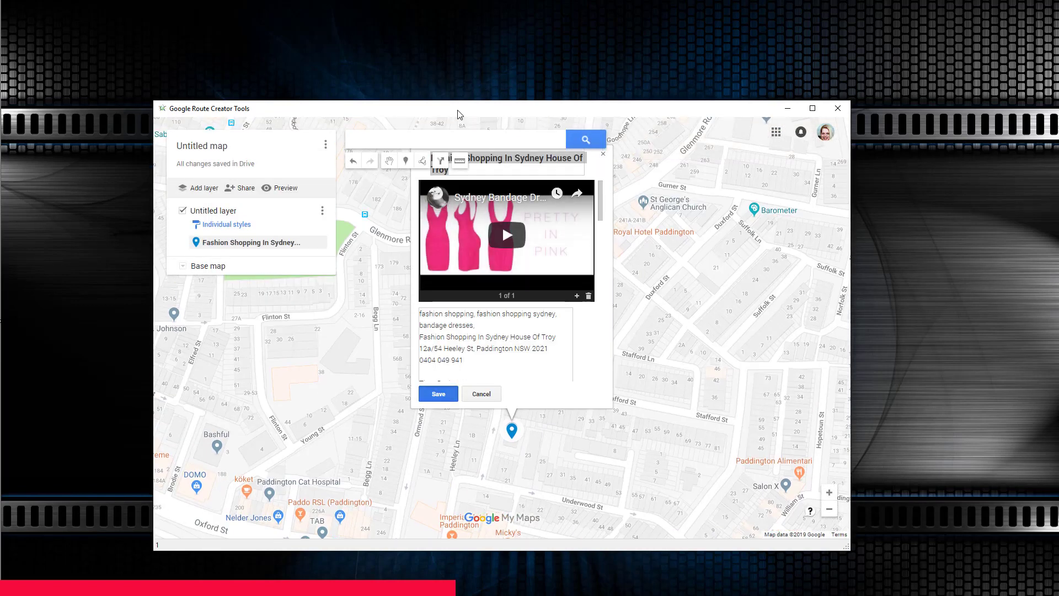
pyautogui.press('Return')
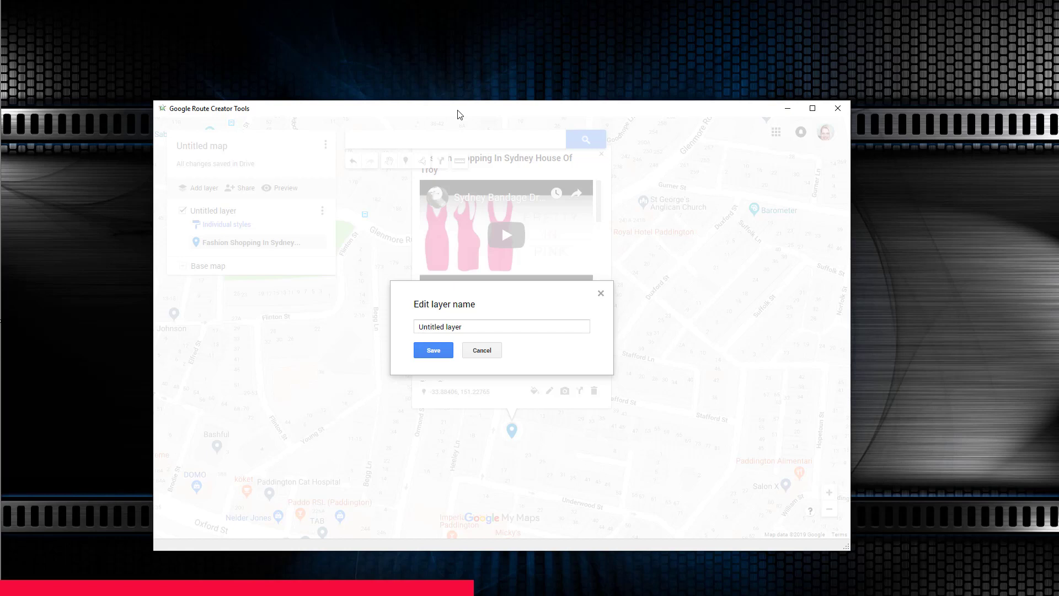
# Clear the name of the untitled layer that holds the business marker
pyautogui.hotkey('ctrl', 'a')
pyautogui.press('BackSpace')
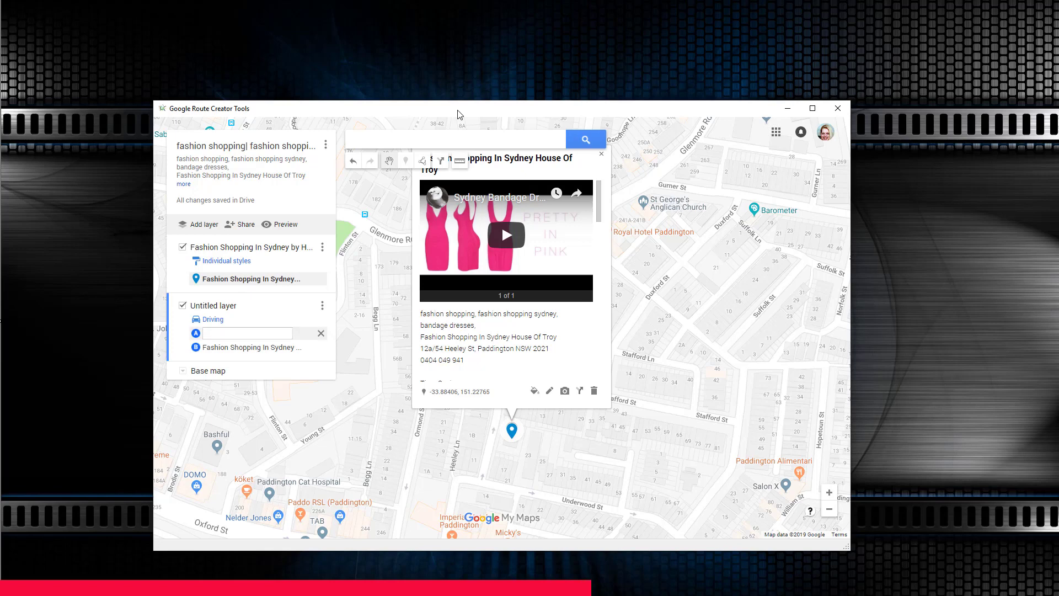
# Create driving routes to the business marker from Double Bay and from Darlinghurst, using a separate directions layer for each
pyautogui.write('Double Bay')
pyautogui.press('Return')
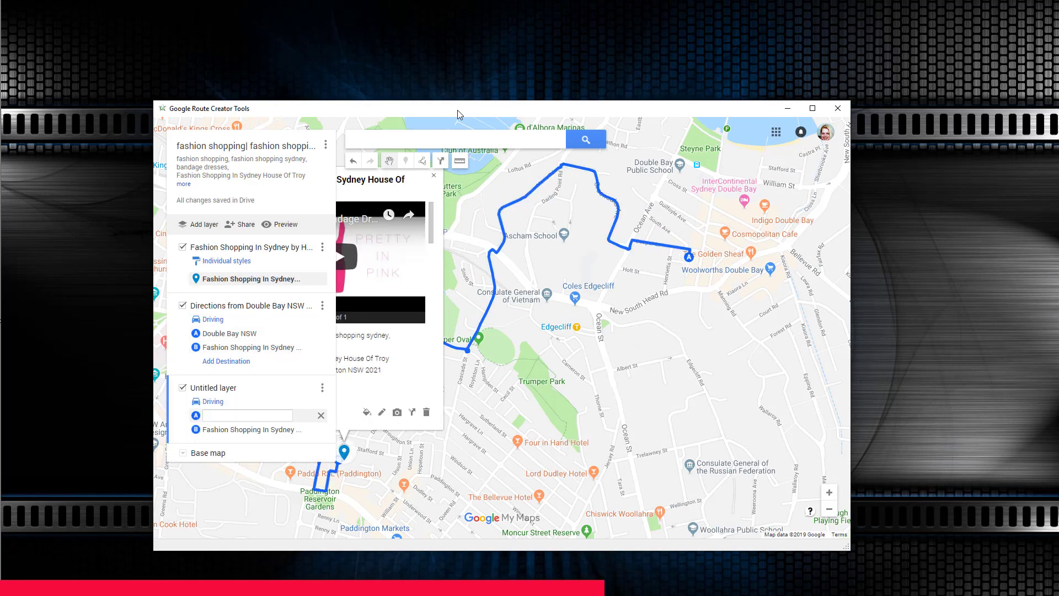
pyautogui.write('Darlinghurst')
pyautogui.press('Return')
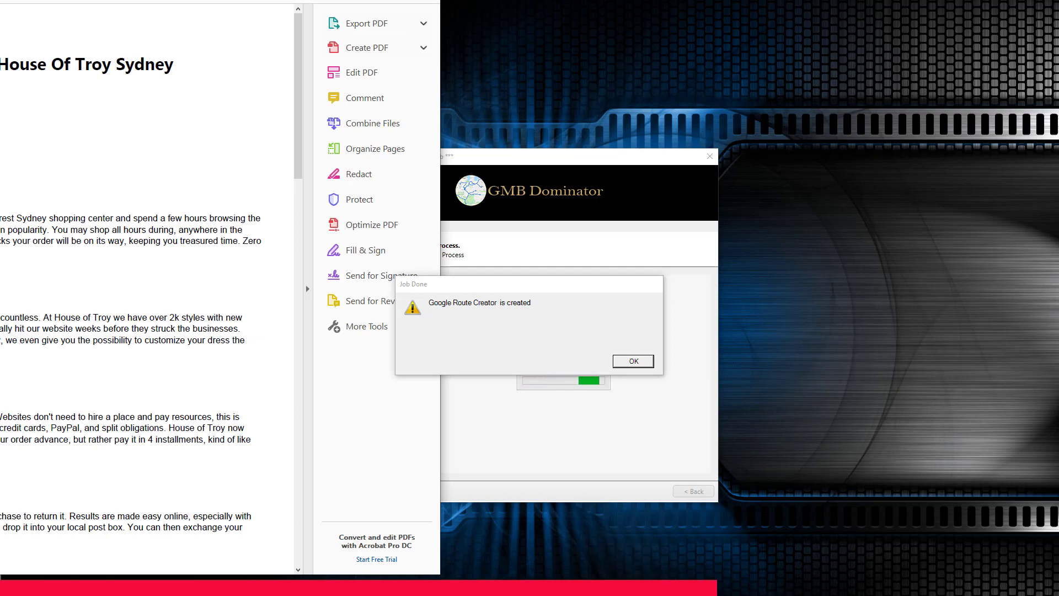
# Move the generated PDF window to the middle of the screen and dismiss the job completion message
pyautogui.moveTo(276, 0); pyautogui.dragTo(828, 0)
pyautogui.moveTo(568, 0); pyautogui.dragTo(545, 0)
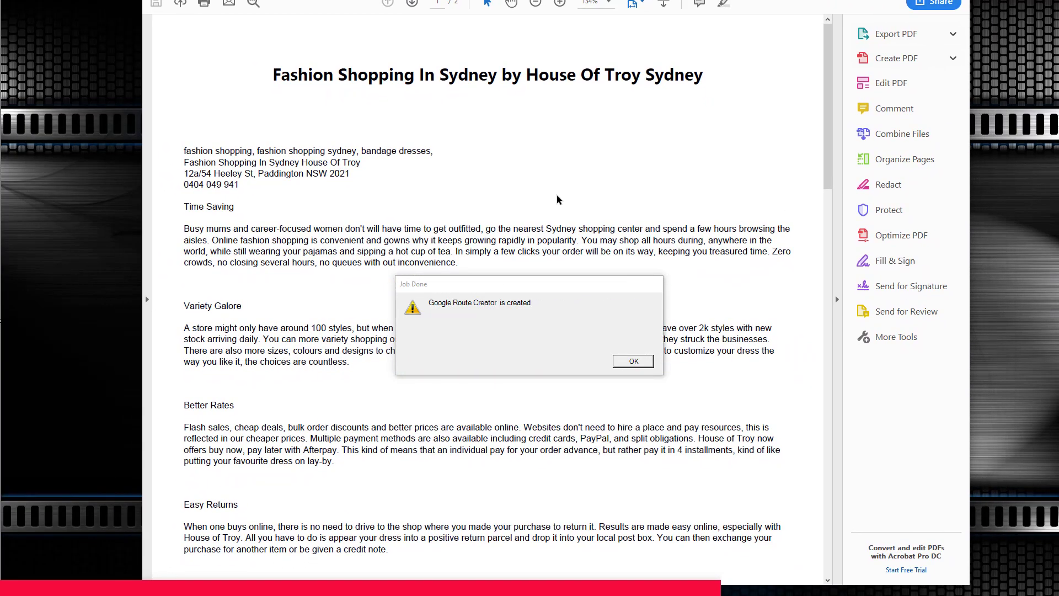
pyautogui.click(632, 362)
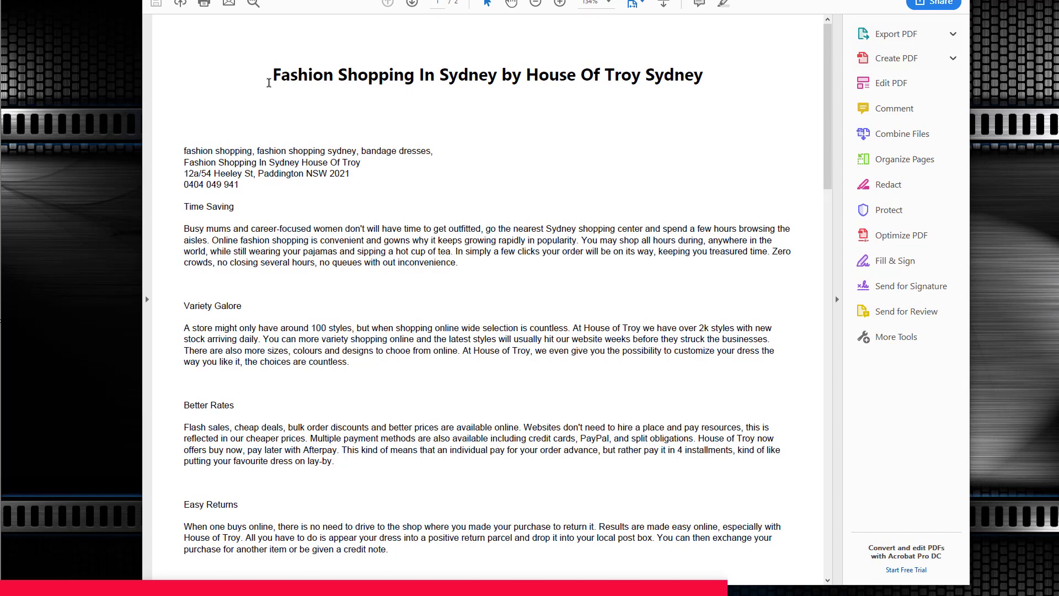
# Read through the title, article text and LINKS section of the Fashion Shopping In Sydney by House Of Troy Sydney PDF
pyautogui.moveTo(269, 83); pyautogui.dragTo(706, 83)
pyautogui.scroll(-1, 495, 141)
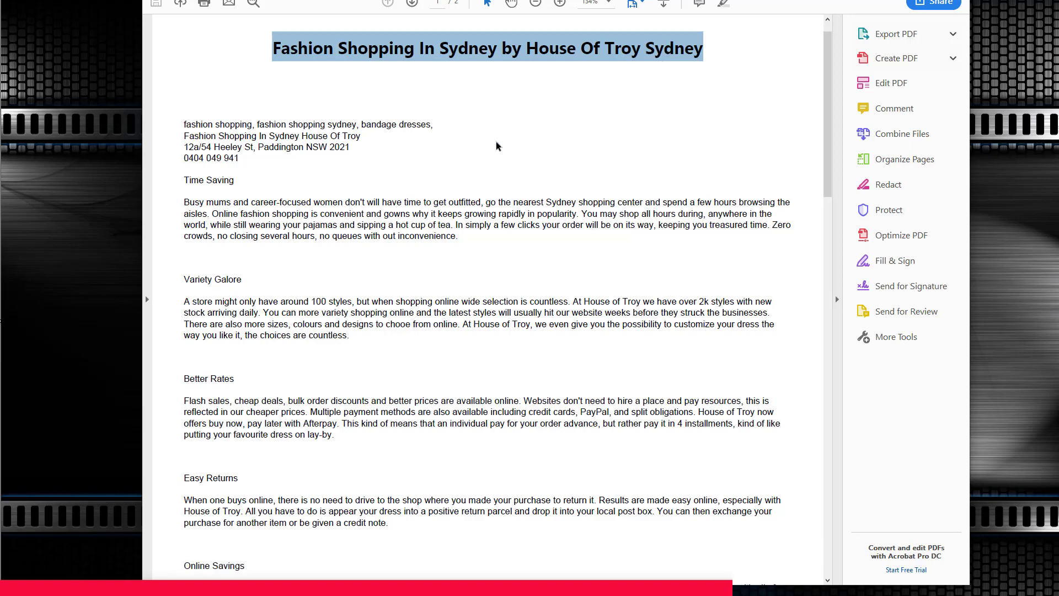
pyautogui.scroll(-3, 495, 146)
pyautogui.scroll(-1, 495, 142)
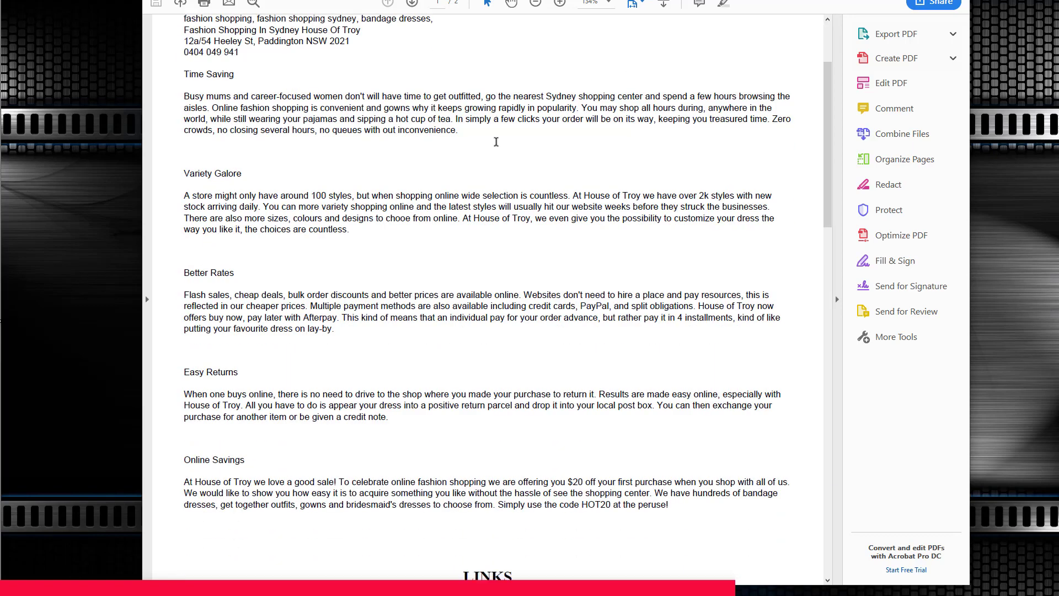
pyautogui.scroll(-13, 496, 142)
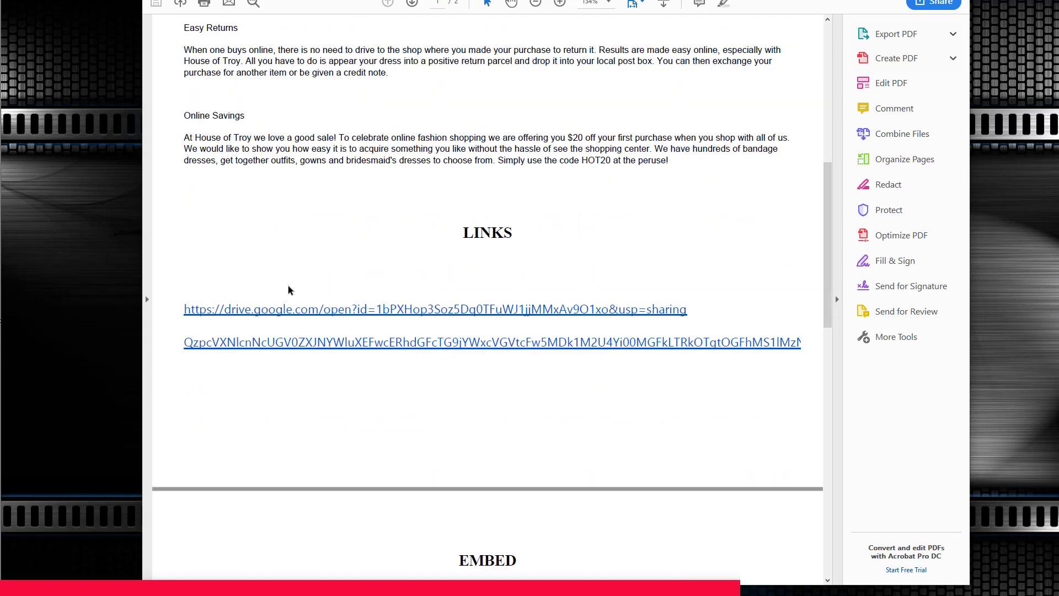
pyautogui.scroll(-2, 291, 289)
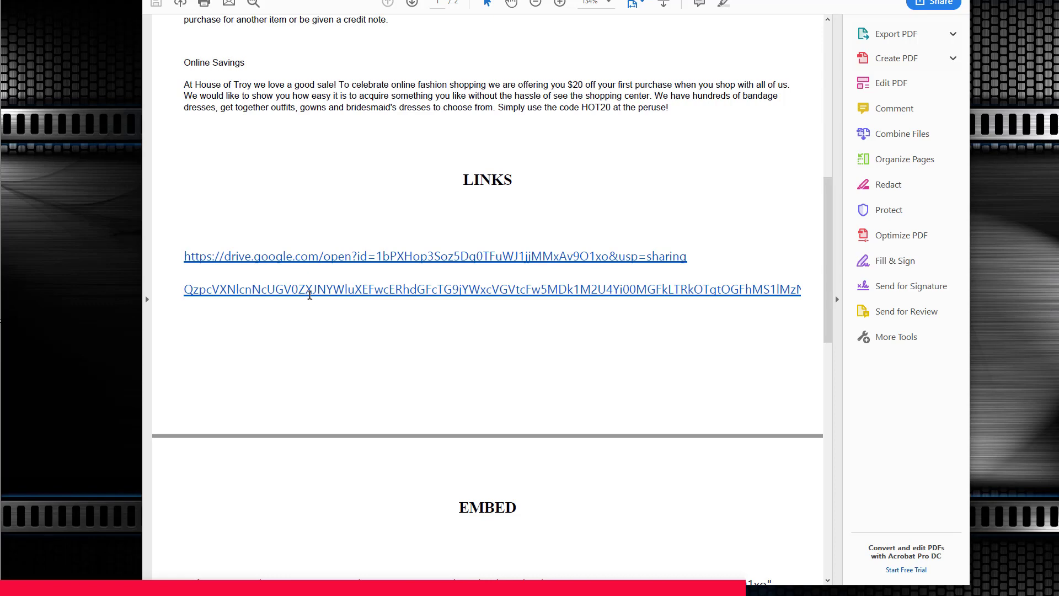
pyautogui.scroll(-2, 310, 295)
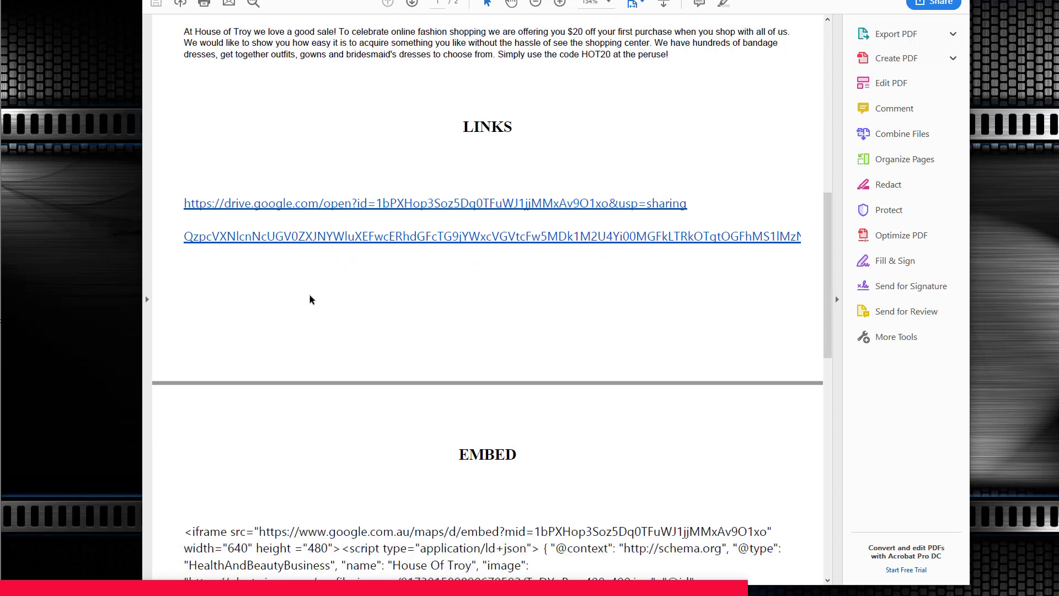
# Examine the EMBED section's iframe code, selecting its schema markup, and the MAP image in the Sydney article PDF
pyautogui.scroll(-10, 309, 299)
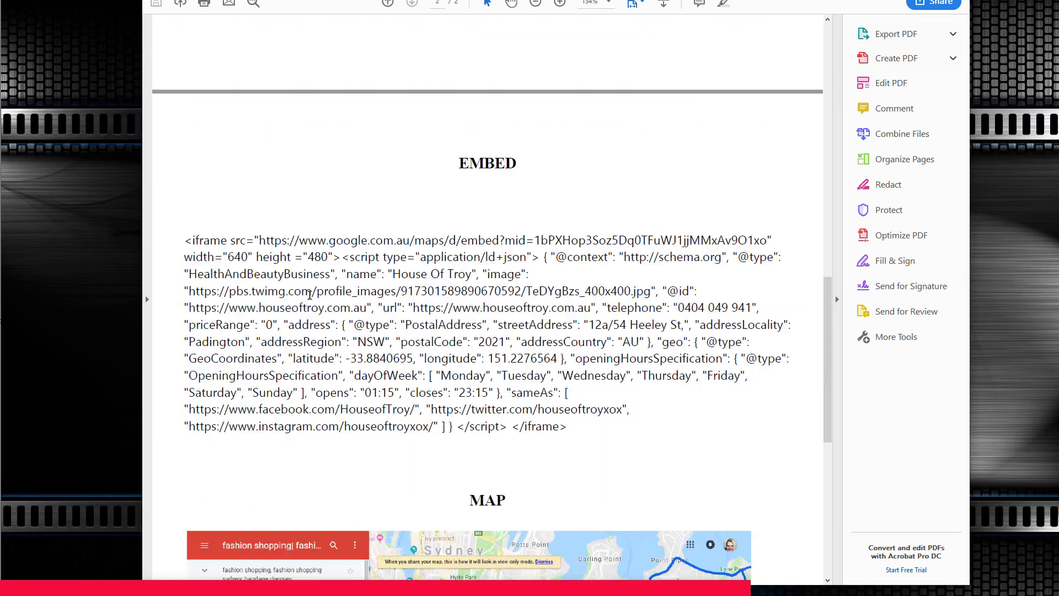
pyautogui.scroll(-1, 310, 294)
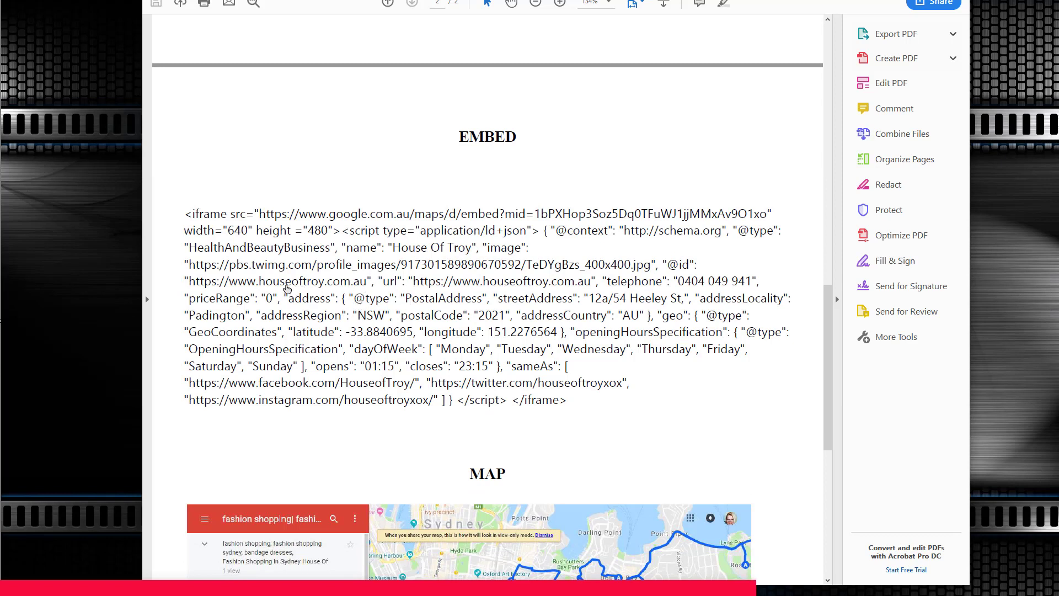
pyautogui.moveTo(618, 230); pyautogui.dragTo(503, 399)
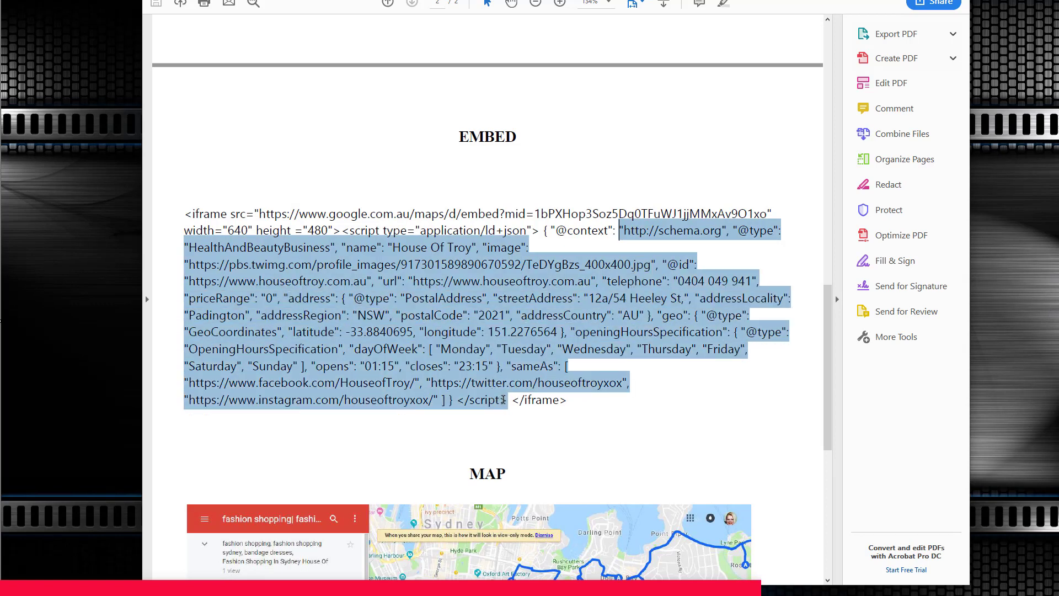
pyautogui.scroll(-8, 668, 356)
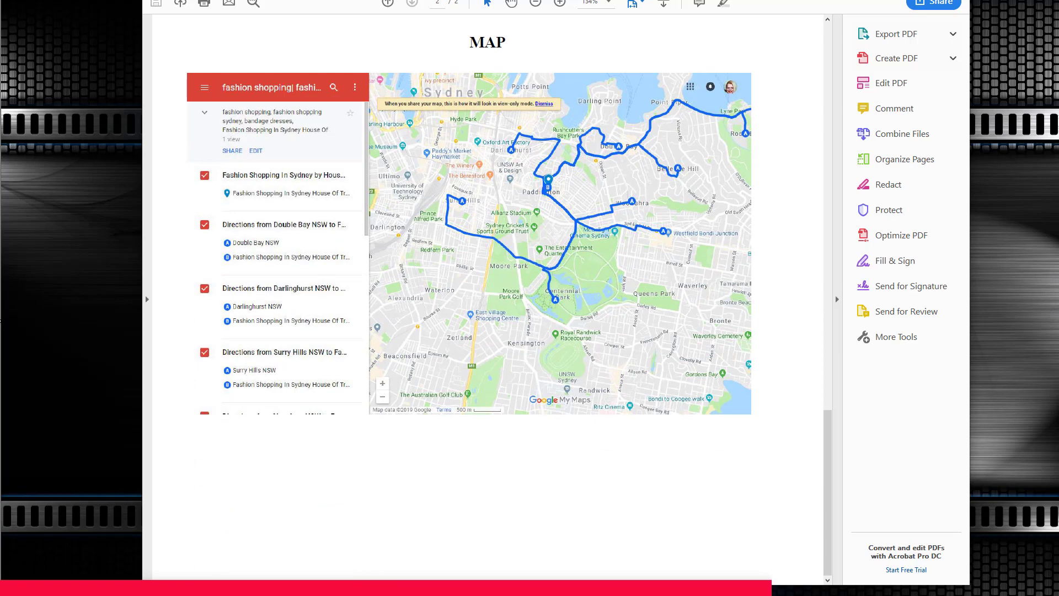
# Switch to the PDF of suburb articles and go back from its last page to the Double Bay article on page 1
pyautogui.scroll(10, 726, 78)
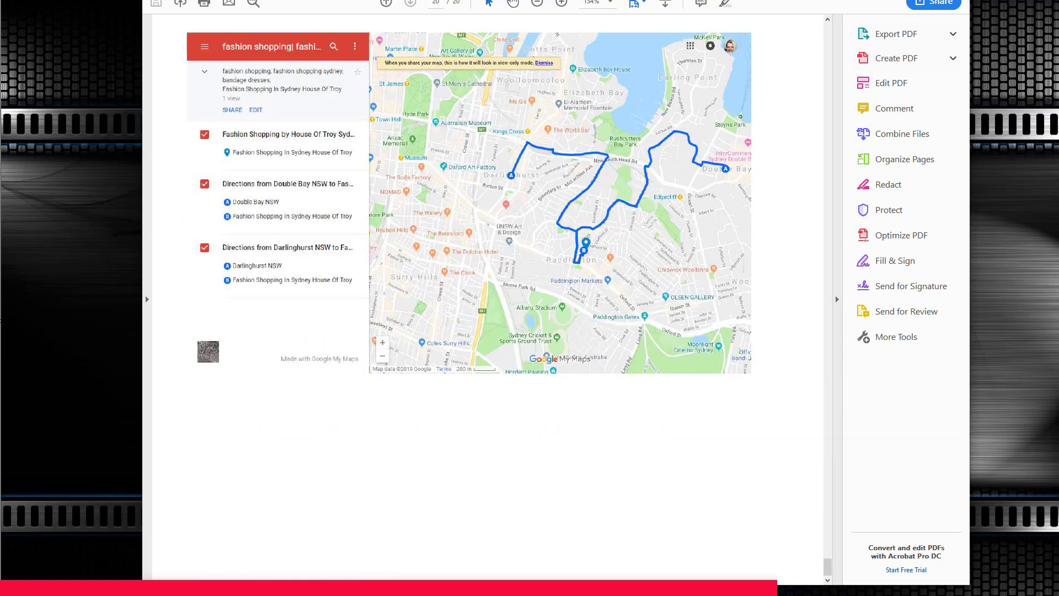
pyautogui.scroll(12, 794, 303)
pyautogui.scroll(3, 785, 328)
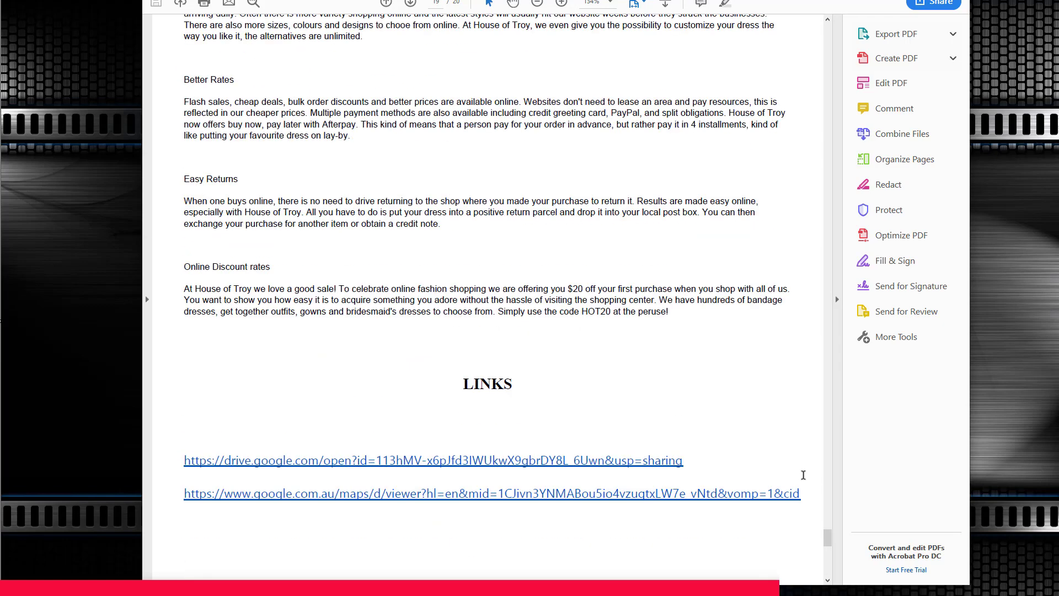
pyautogui.moveTo(826, 539); pyautogui.dragTo(796, 11)
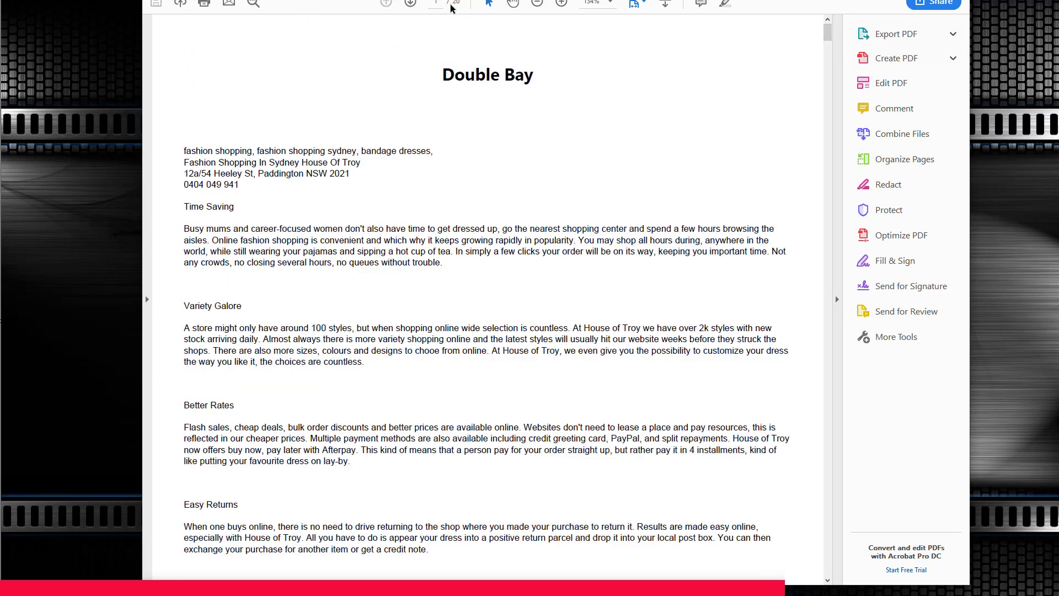
# Review the Double Bay article's text, links, embed code and map through to the start of the Darlinghurst article
pyautogui.scroll(-13, 573, 160)
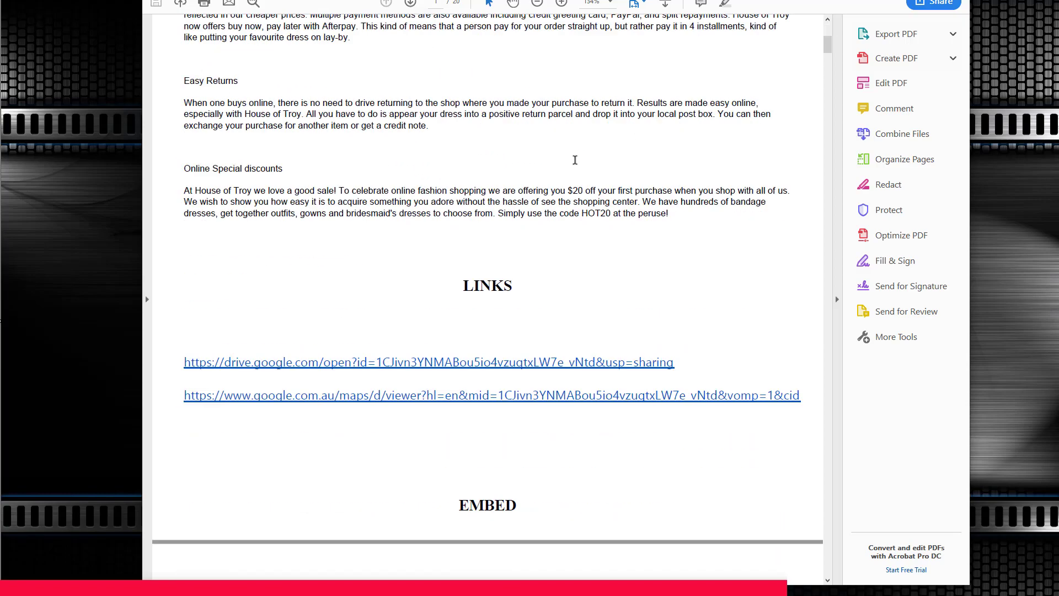
pyautogui.scroll(-1, 605, 101)
pyautogui.scroll(-10, 605, 100)
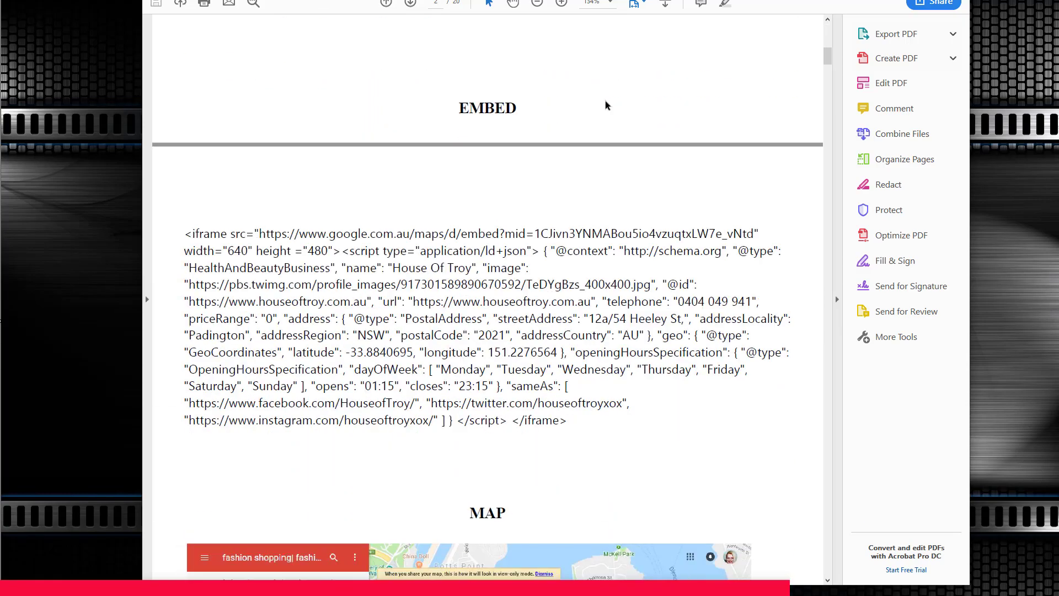
pyautogui.scroll(-12, 604, 101)
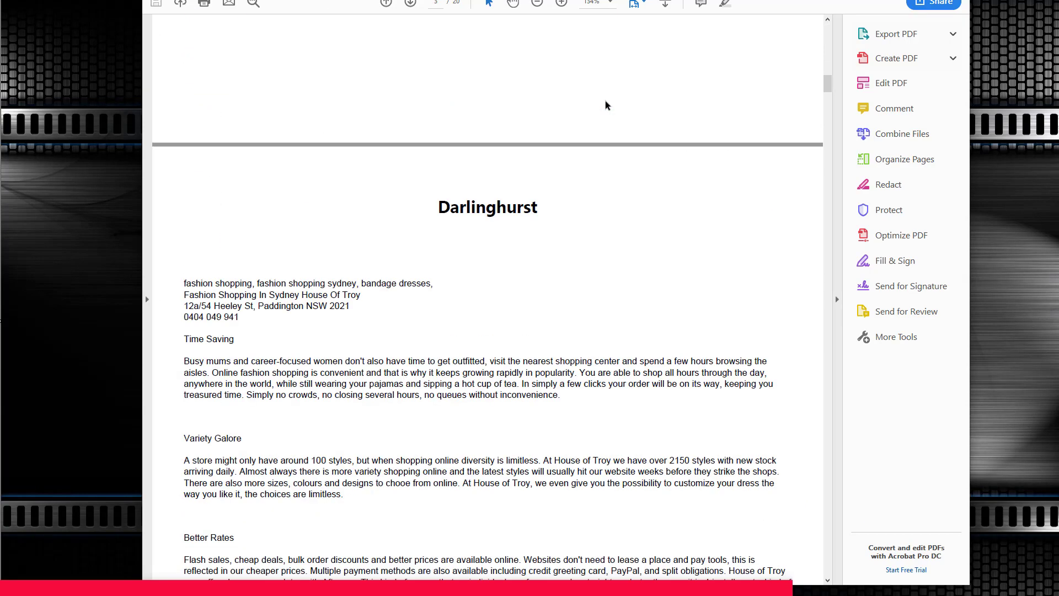
# Review the Darlinghurst article from its title through to its map of the driving route to the business
pyautogui.scroll(3, 606, 102)
pyautogui.scroll(3, 605, 101)
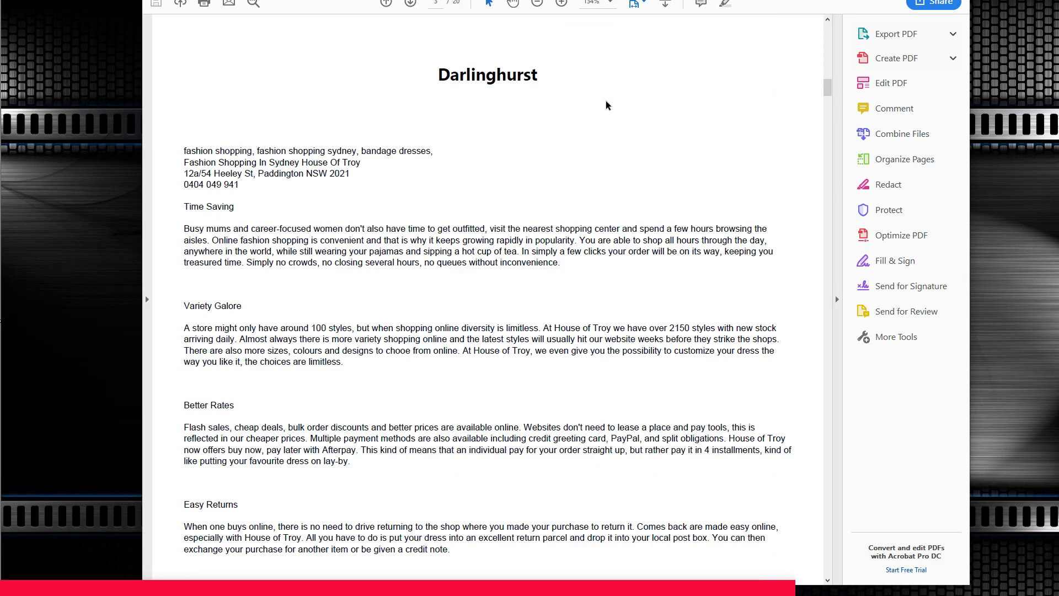
pyautogui.scroll(-15, 592, 121)
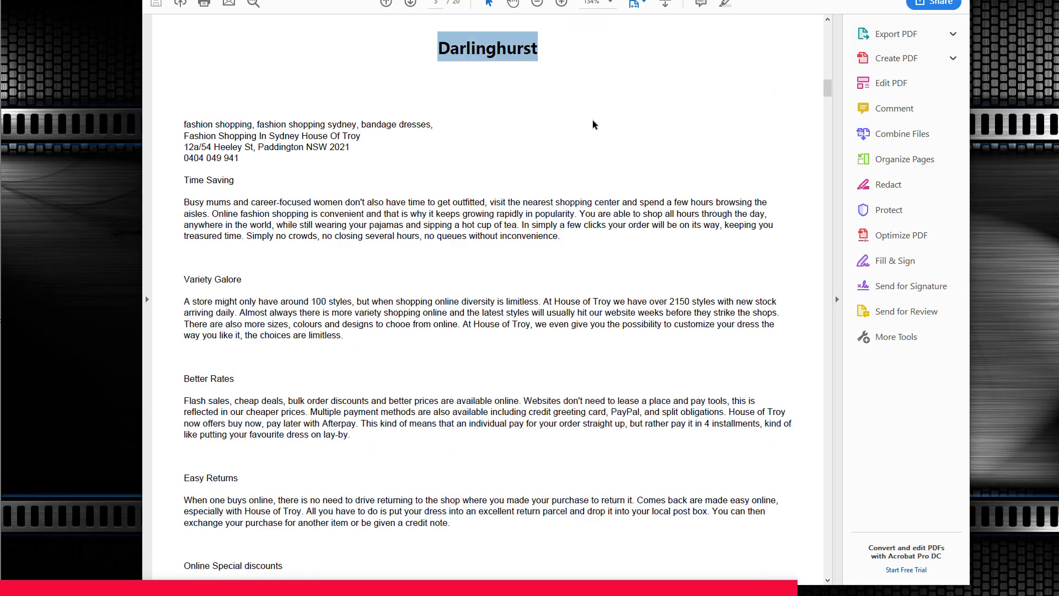
pyautogui.scroll(-15, 593, 120)
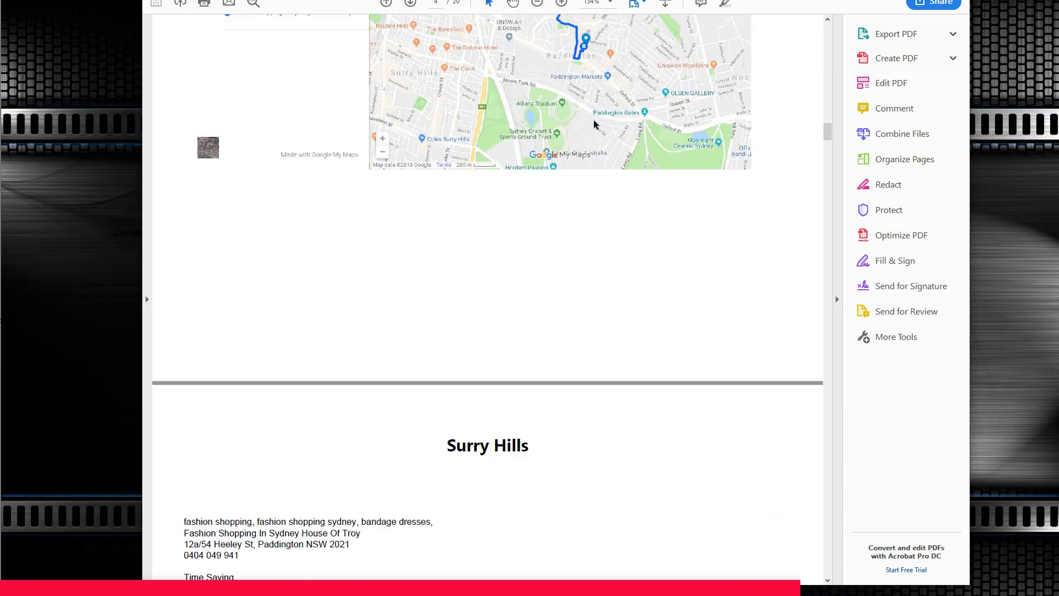
pyautogui.scroll(10, 593, 121)
pyautogui.scroll(5, 594, 120)
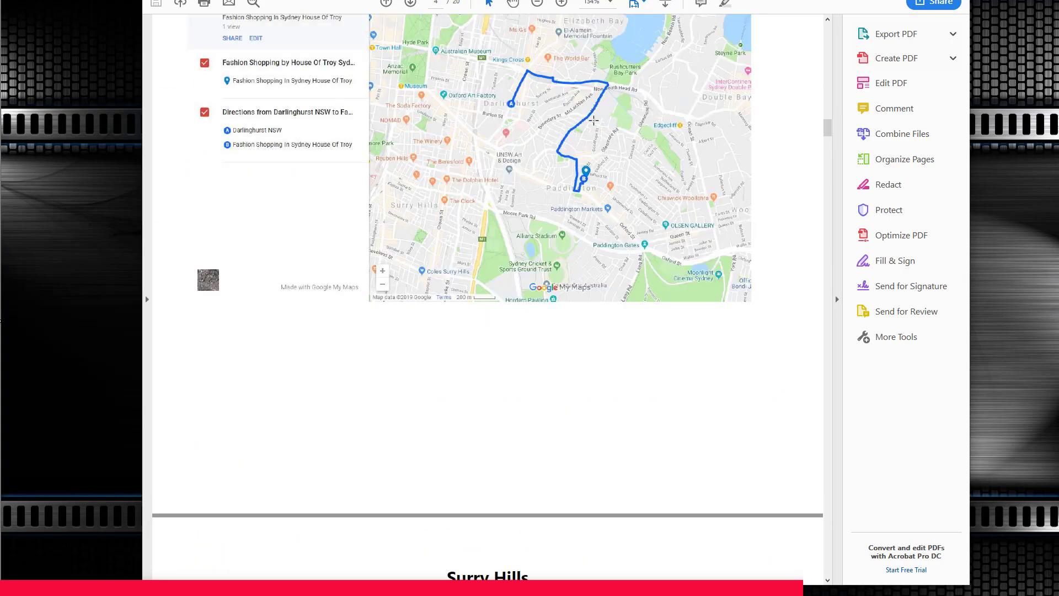
# Skim the suburb articles from Surry Hills onward, checking their text, links and embed code
pyautogui.scroll(-20, 593, 121)
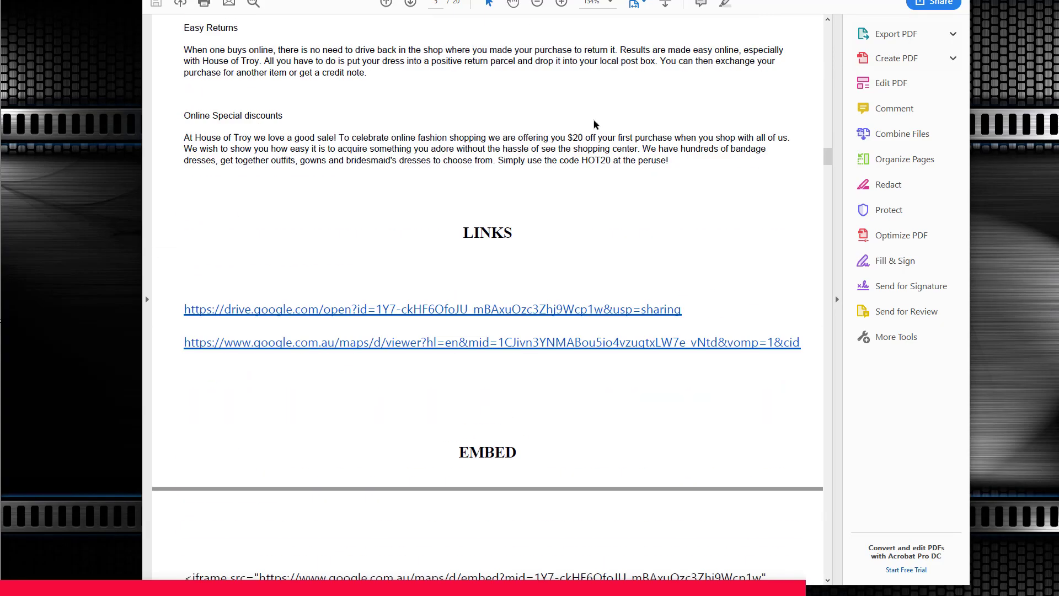
pyautogui.scroll(-20, 594, 121)
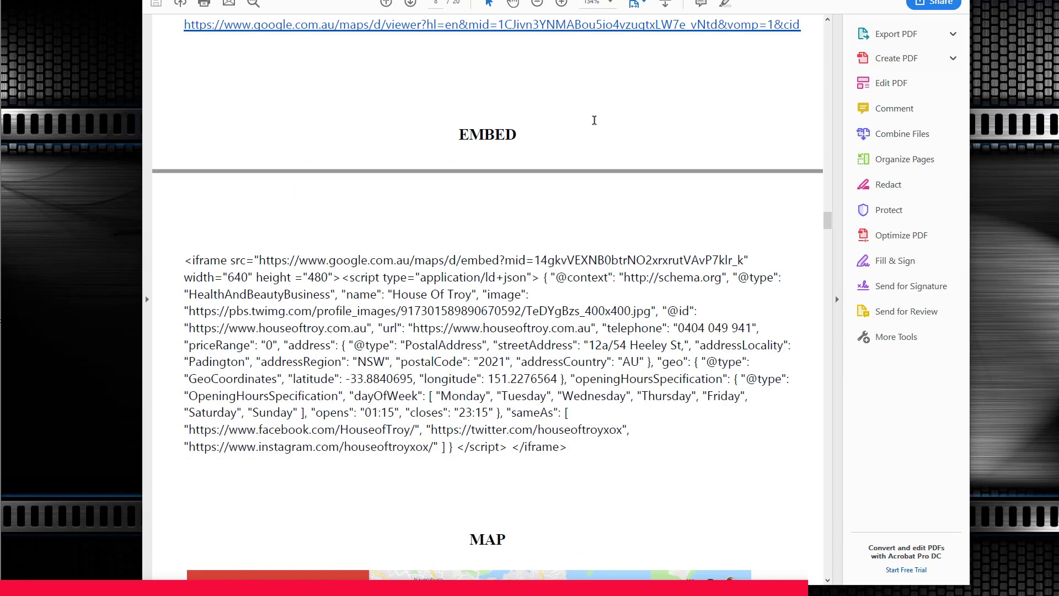
pyautogui.scroll(-4, 594, 121)
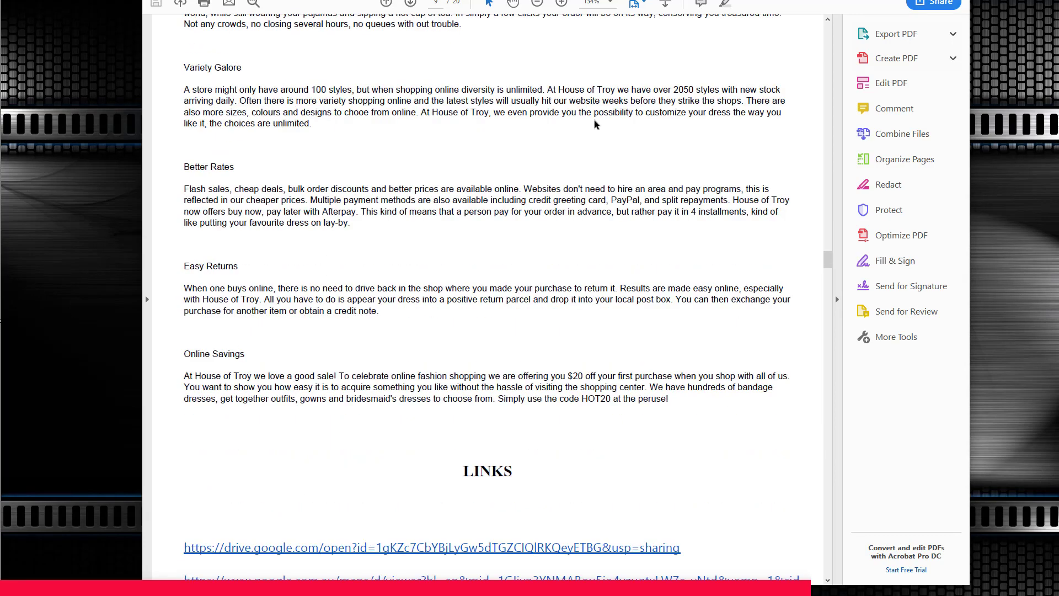